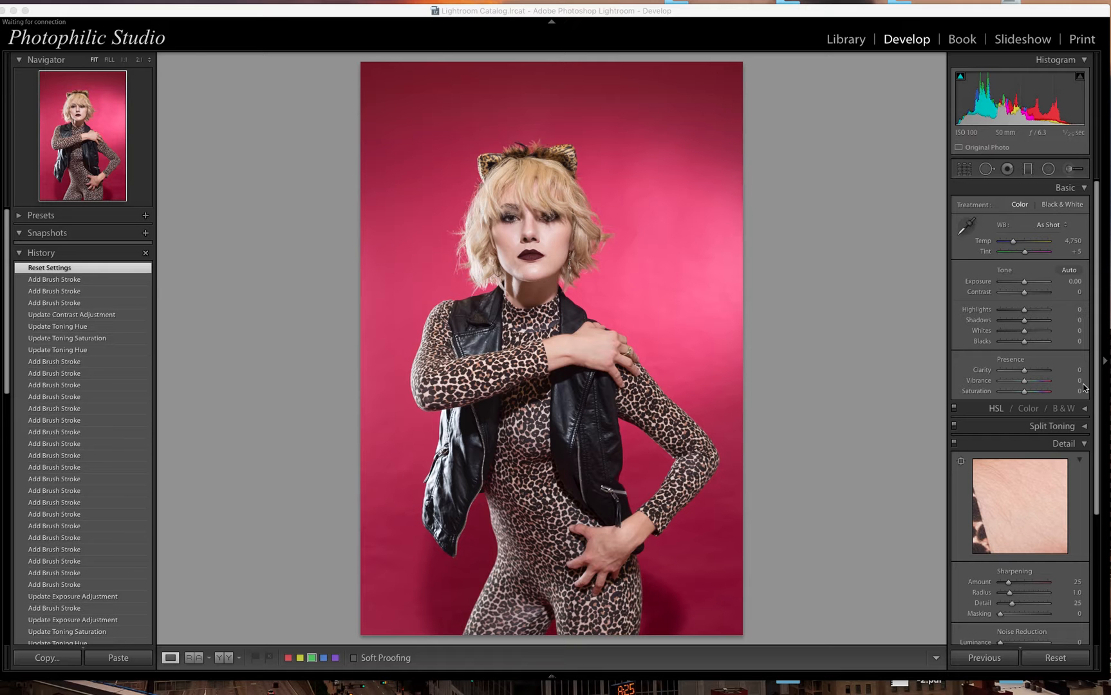
# - Apply the CCCOctshoot18 camera profile in Camera Calibration
pyautogui.scroll(-5, 1067, 364)
pyautogui.scroll(-1, 1066, 361)
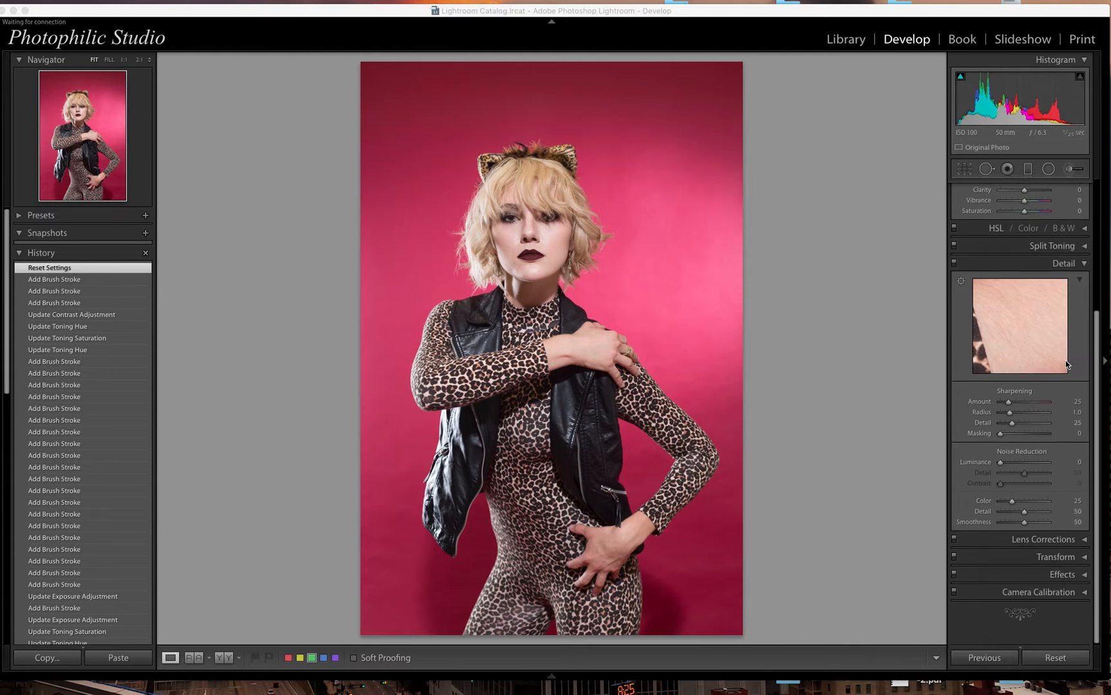
pyautogui.click(1085, 595)
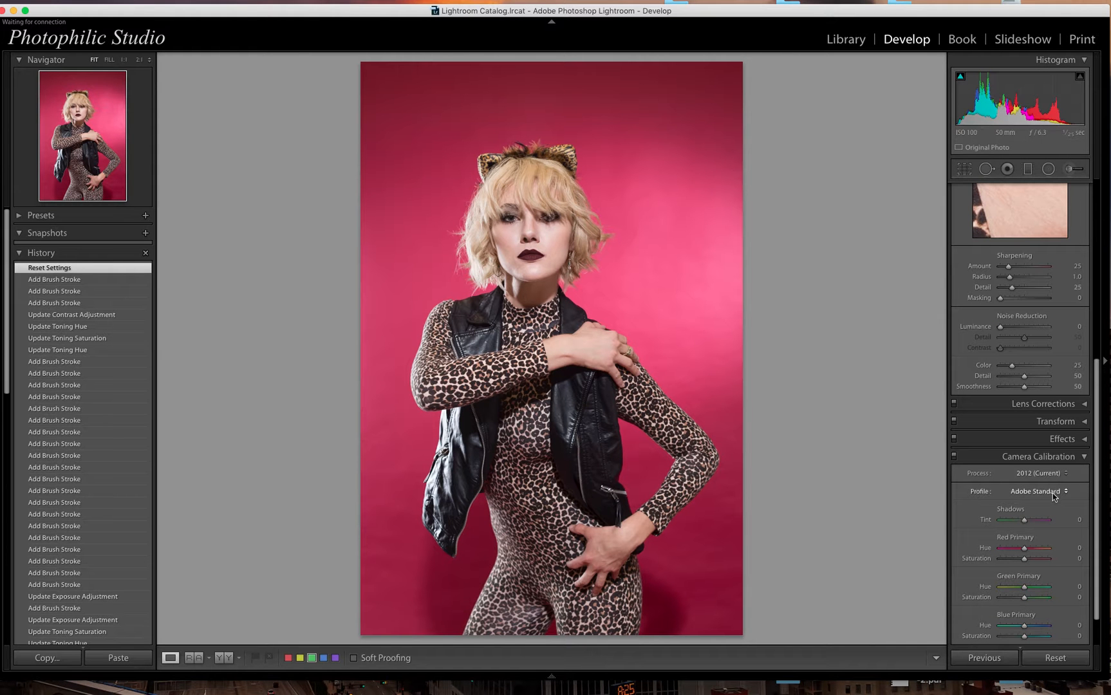
pyautogui.click(1052, 492)
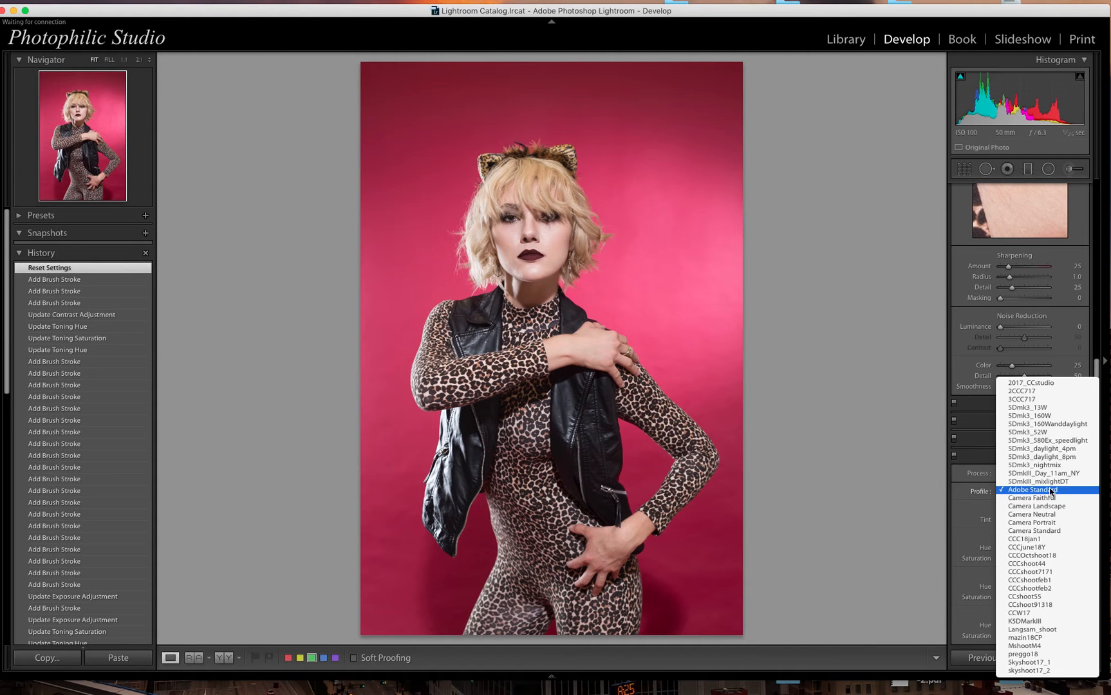
pyautogui.click(1045, 556)
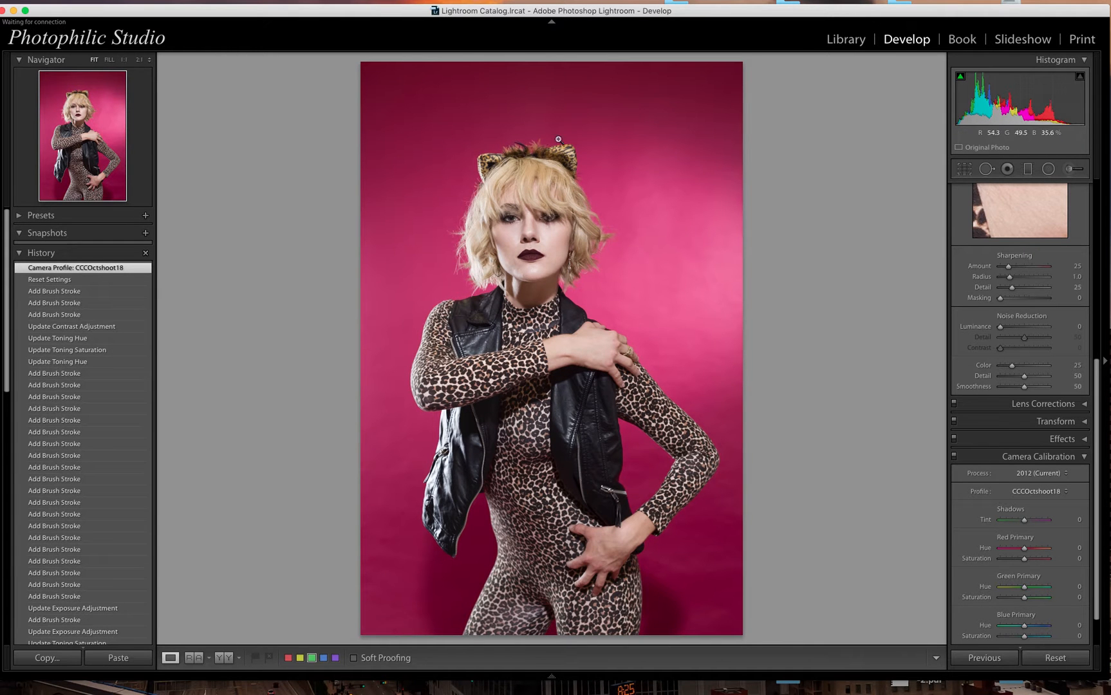
pyautogui.click(1085, 457)
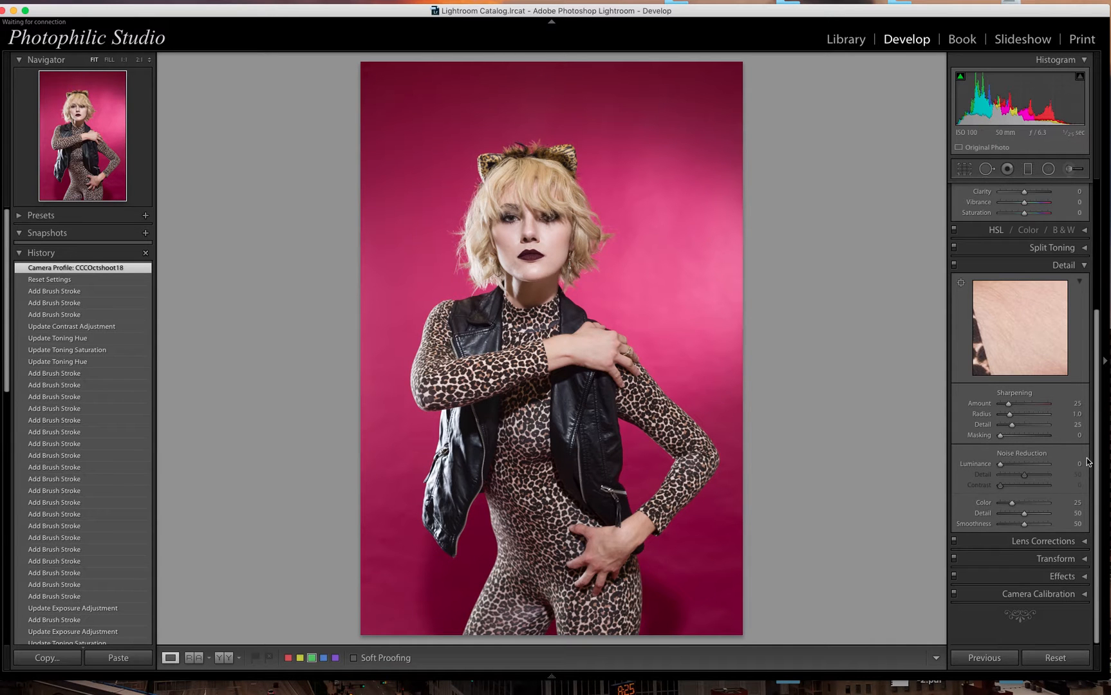
# - Set the sharpening Amount to 50 and the Radius to 1.5
pyautogui.click(1076, 403)
pyautogui.doubleClick(1077, 403)
pyautogui.write('50')
pyautogui.press('Return')
pyautogui.click(1077, 414)
pyautogui.doubleClick(1078, 415)
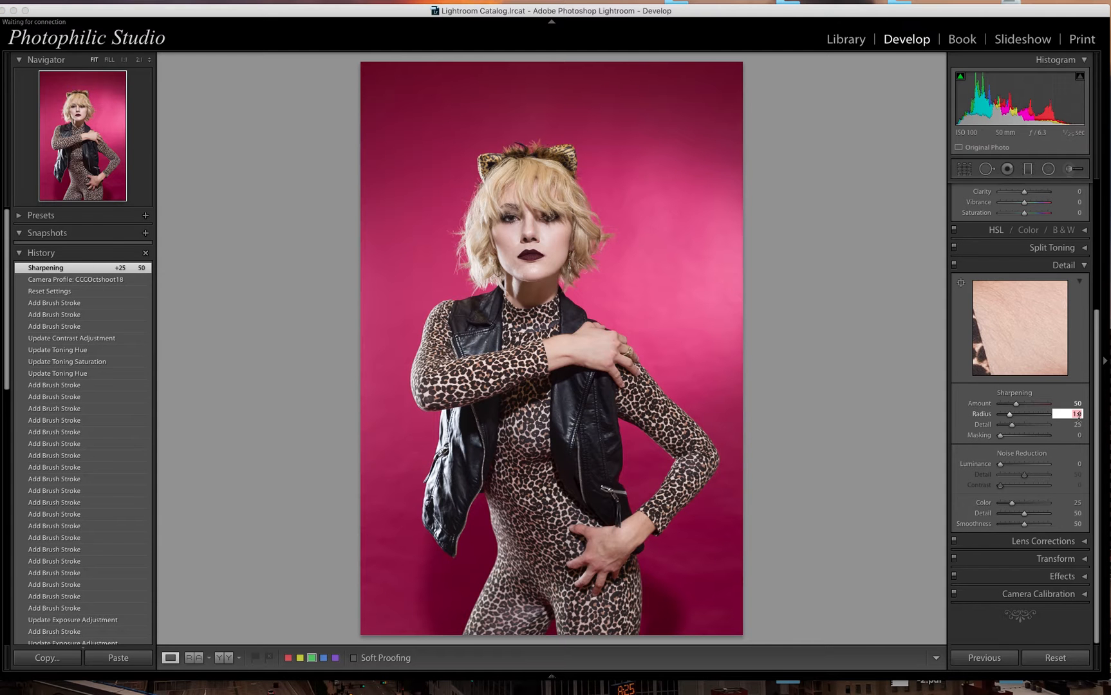
pyautogui.press('Up')
pyautogui.press('Up')
pyautogui.press('Up')
pyautogui.press('Up')
pyautogui.press('Return')
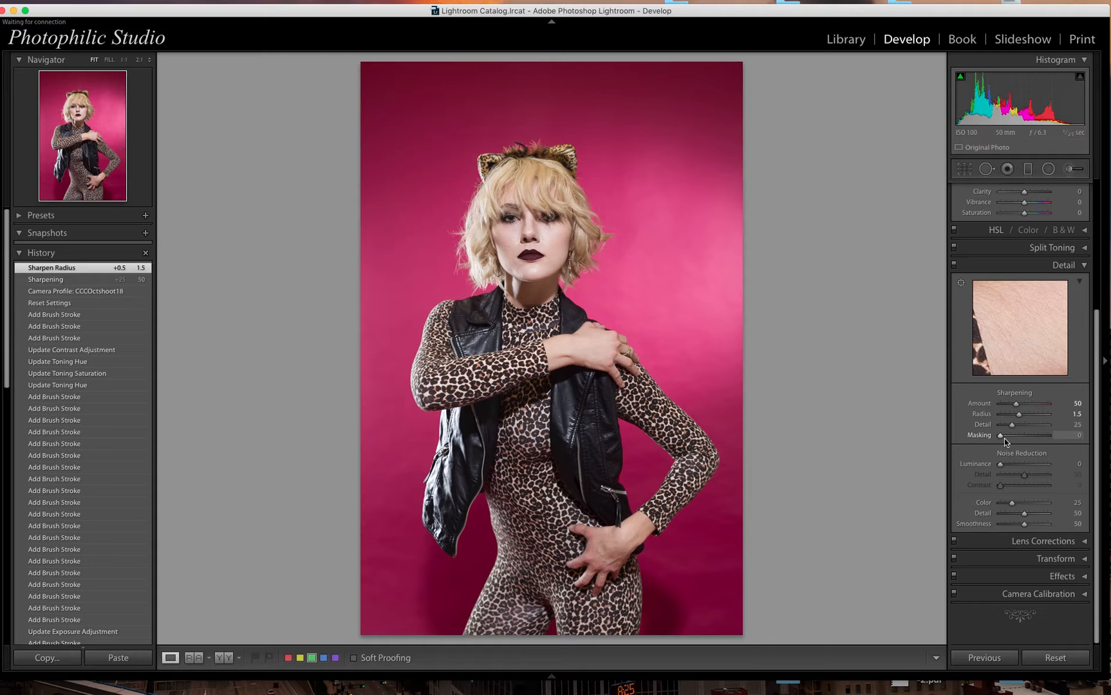
# - Set the sharpening Masking to 53 while viewing the edge mask, and point the detail preview at the jaw beside the earring
pyautogui.press('alt')
pyautogui.moveTo(1002, 437); pyautogui.dragTo(1025, 435)
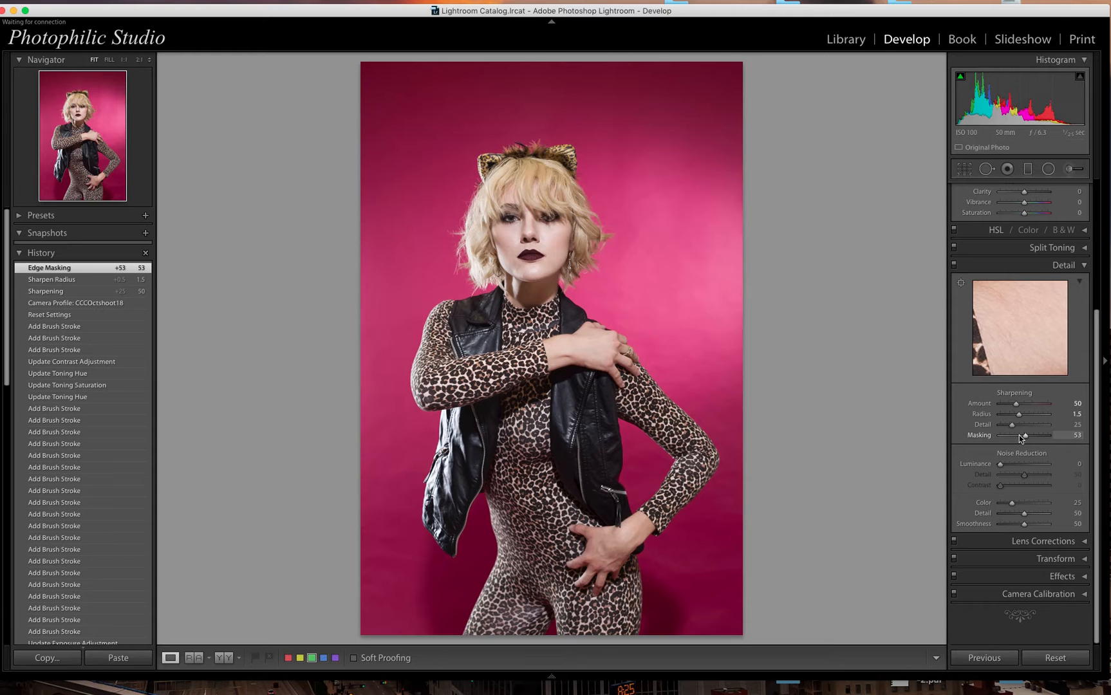
pyautogui.click(962, 282)
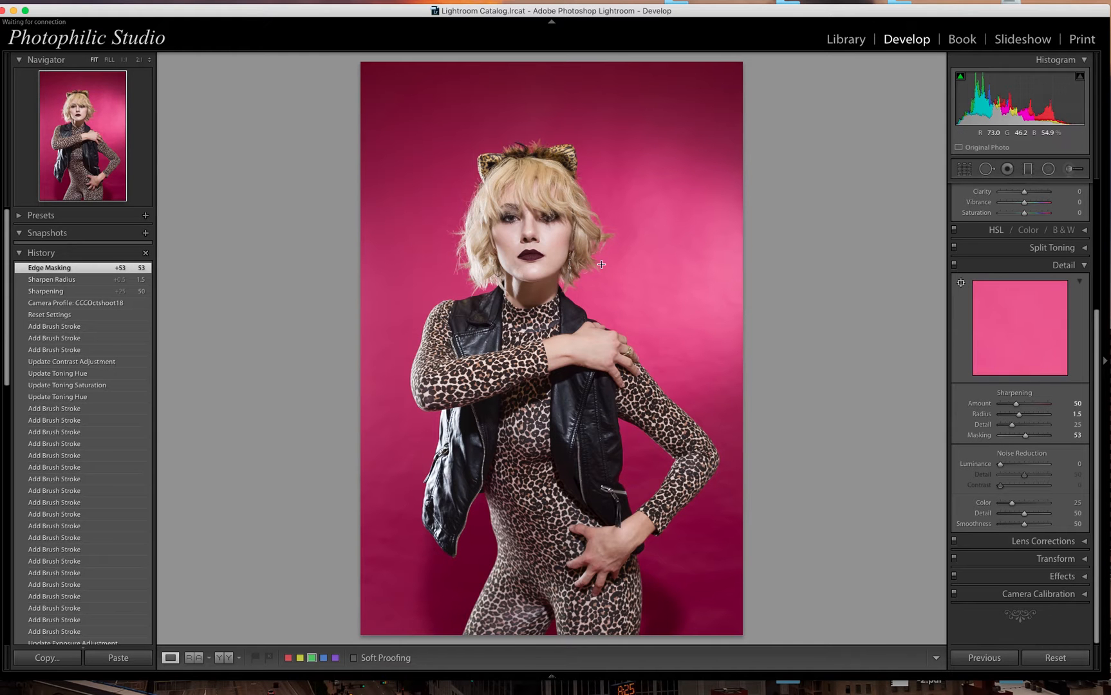
pyautogui.click(564, 260)
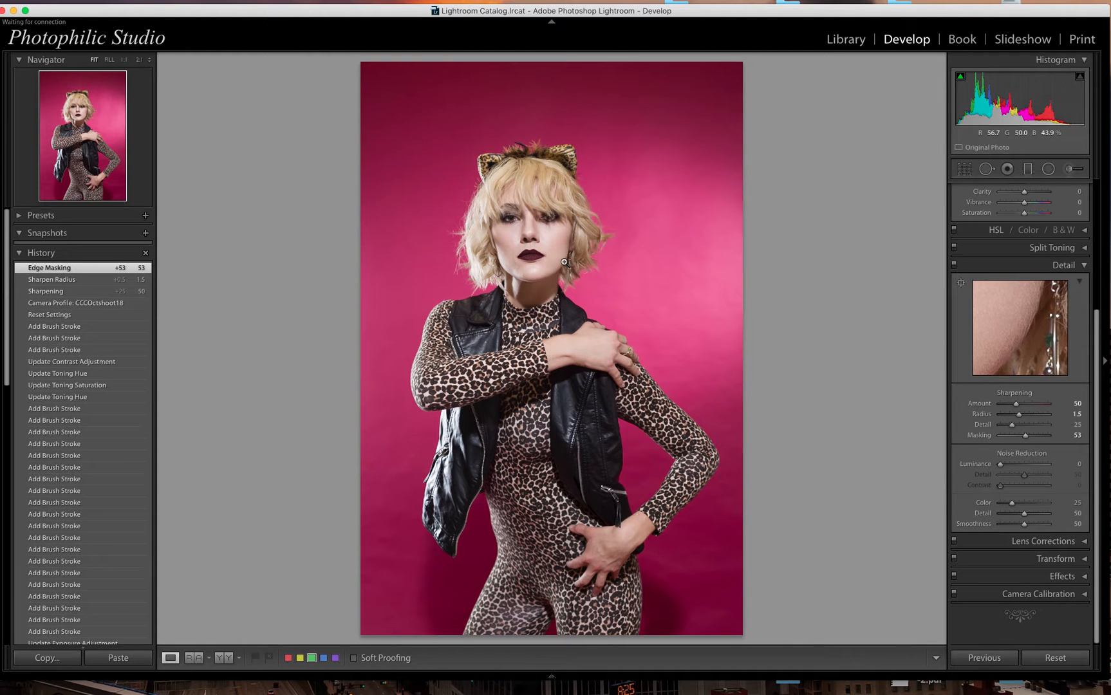
# - Set Luminance noise reduction to 10 and Color noise reduction to 50, and collapse the Detail settings
pyautogui.click(1079, 463)
pyautogui.write('10')
pyautogui.press('Return')
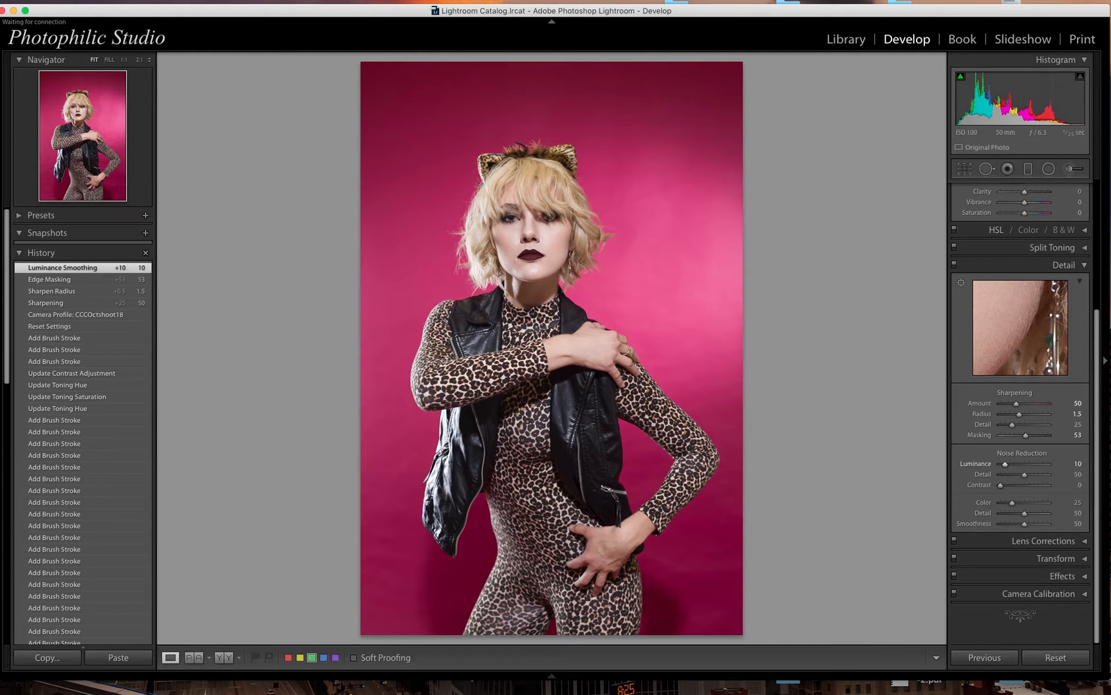
pyautogui.click(1074, 503)
pyautogui.write('50')
pyautogui.press('Return')
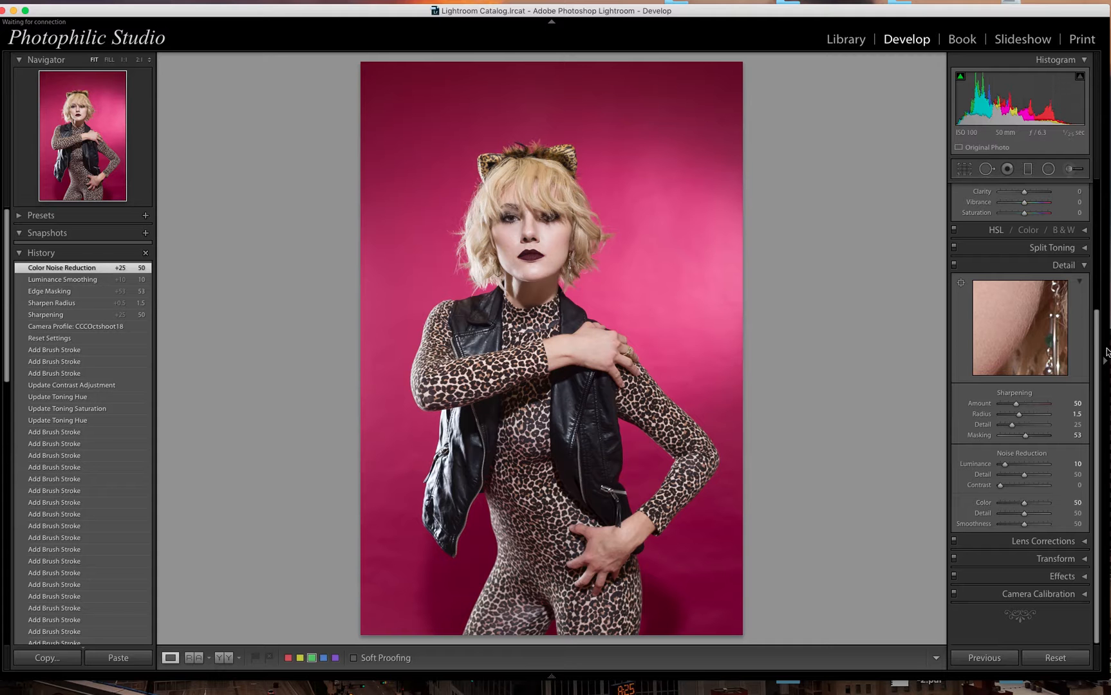
pyautogui.click(1086, 268)
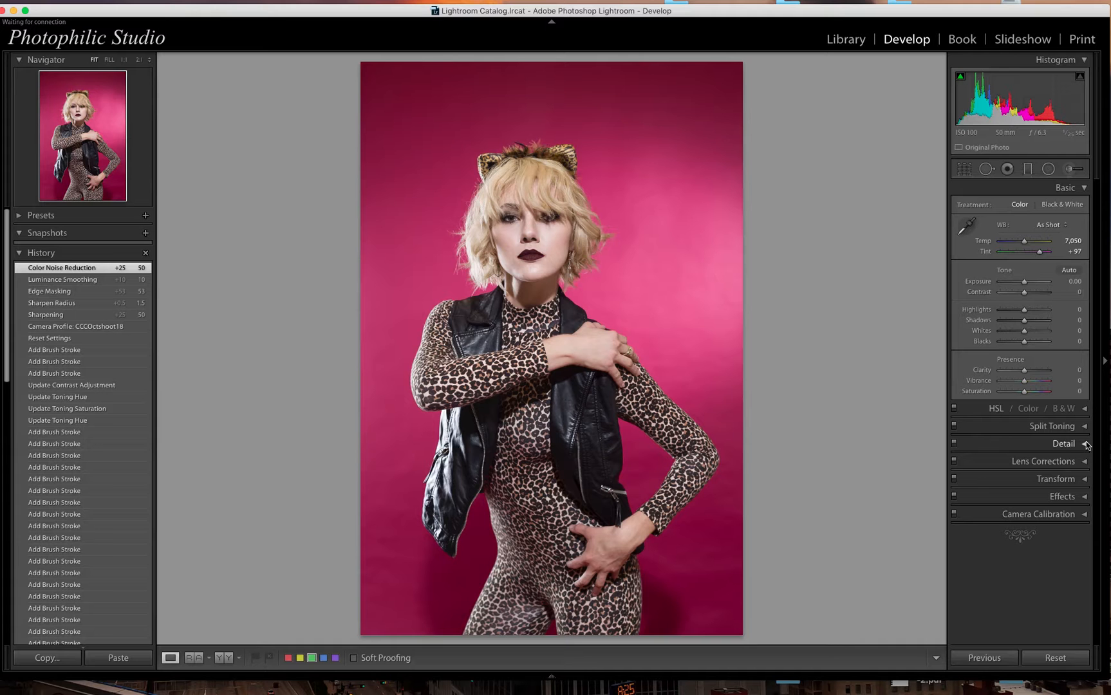
# - Enable lens profile corrections and chromatic aberration removal for the photo
pyautogui.click(1085, 462)
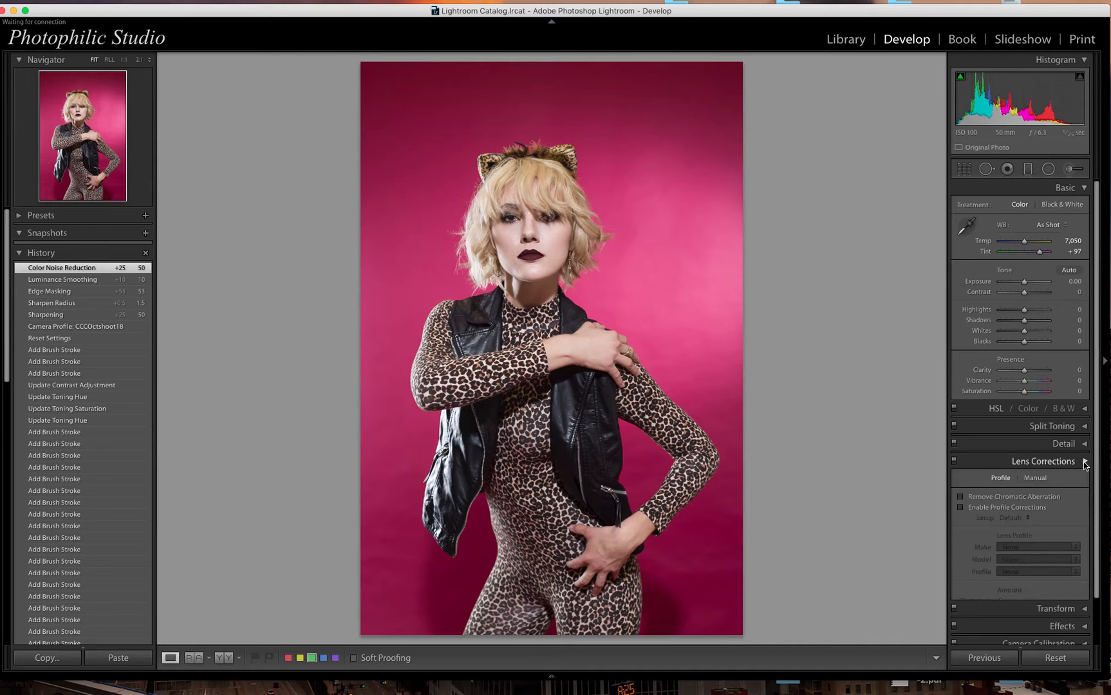
pyautogui.click(960, 497)
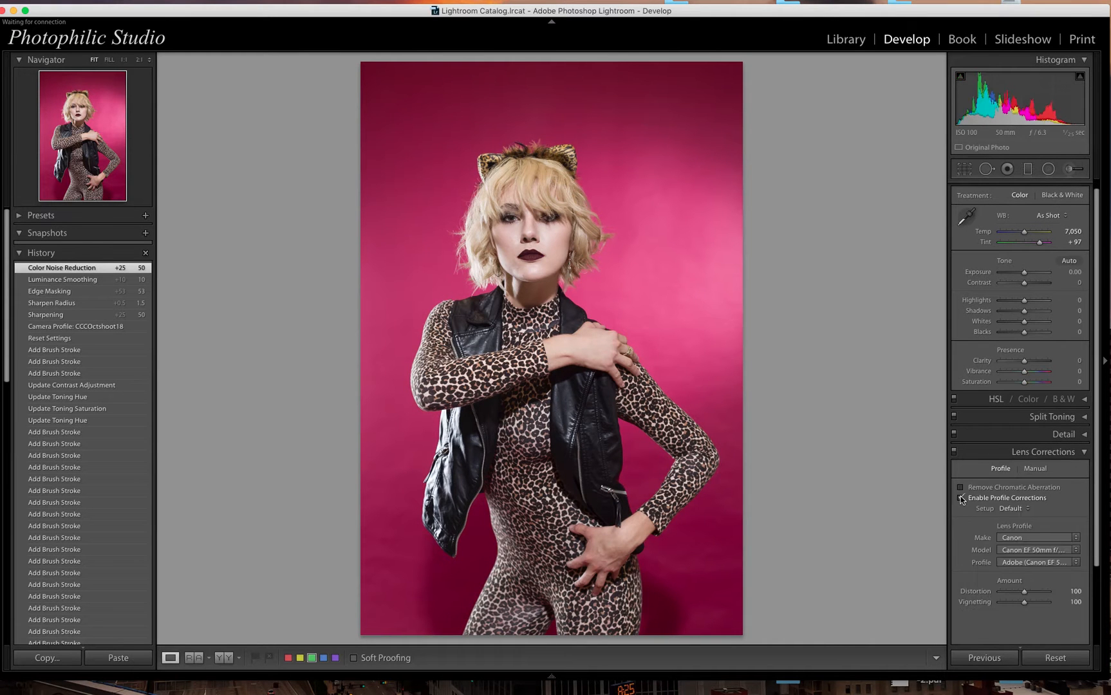
pyautogui.click(960, 488)
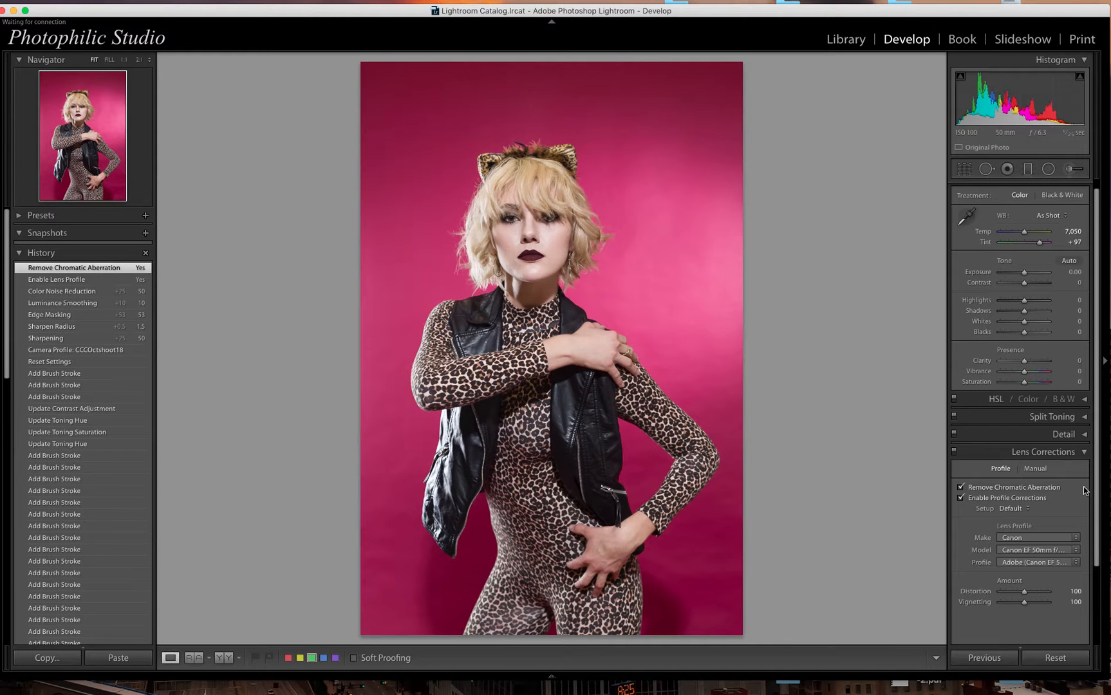
pyautogui.click(1085, 452)
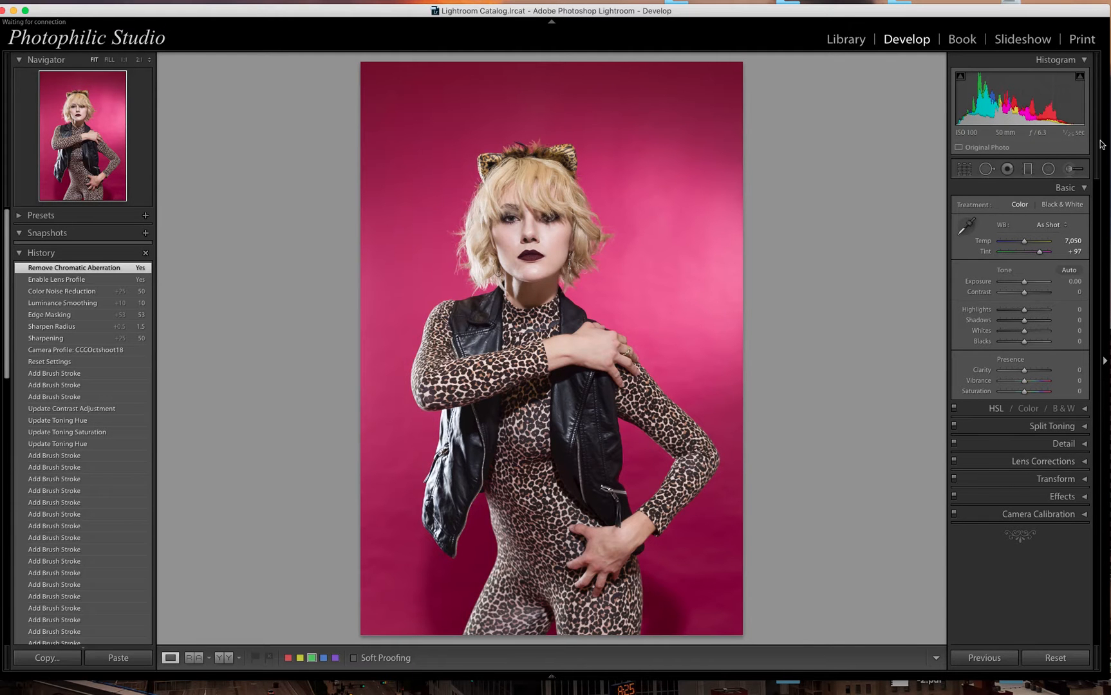
# - Set Clarity to +10 and the white balance Temp to 7,200
pyautogui.click(1079, 369)
pyautogui.write('10')
pyautogui.press('Return')
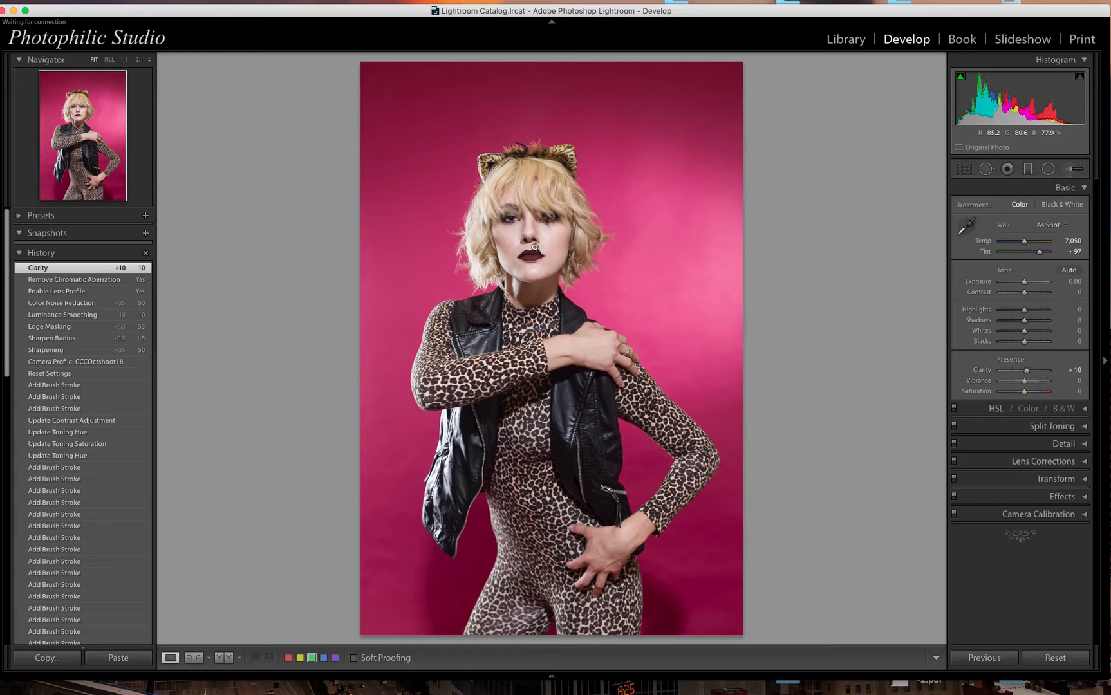
pyautogui.click(1072, 241)
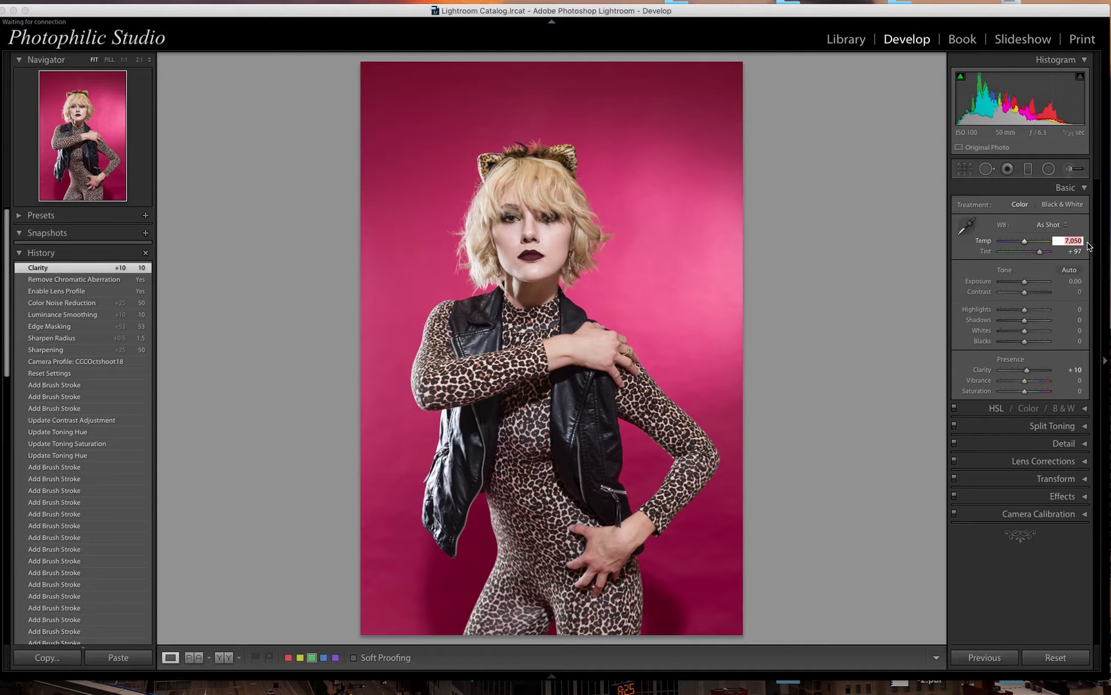
pyautogui.write('7,200')
pyautogui.press('Return')
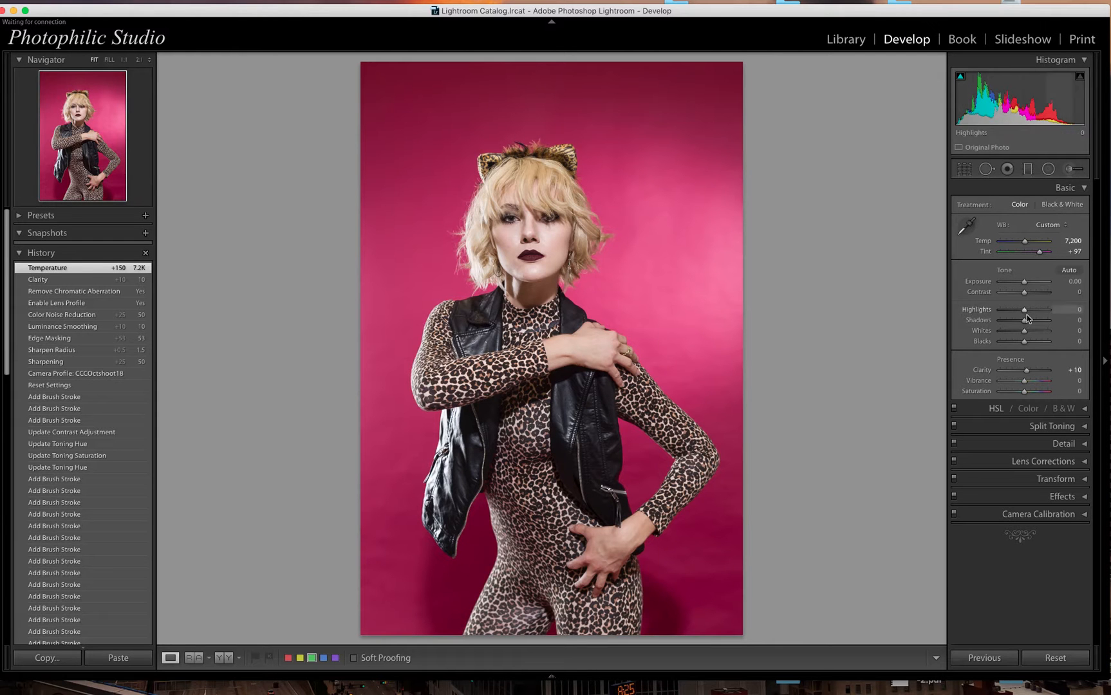
# - Raise the photo's Contrast to +10
pyautogui.click(1077, 293)
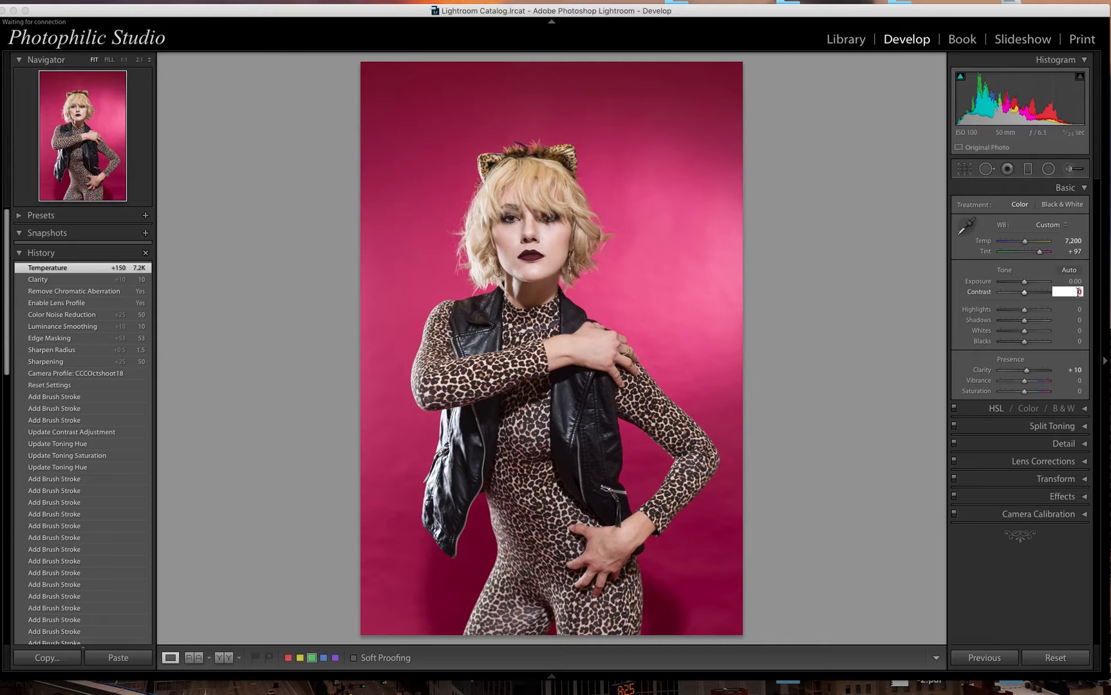
pyautogui.write('10')
pyautogui.press('Return')
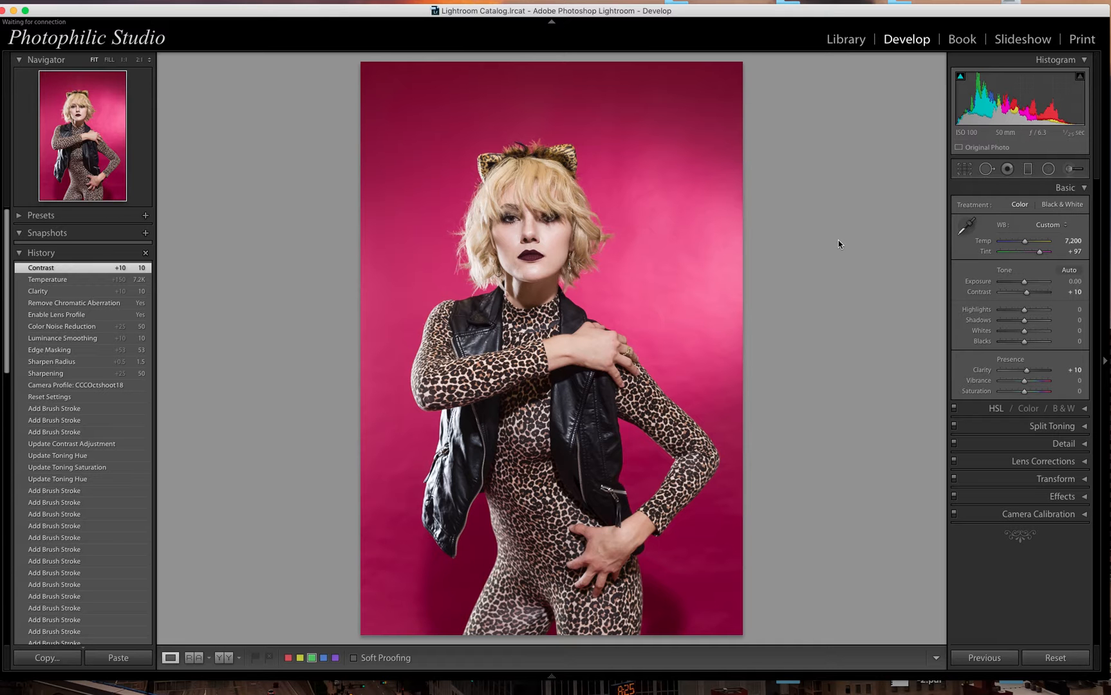
# - Try a 4 x 5 / 8 x 10 crop with the photo repositioned inside it, and reset the crop to the original
pyautogui.press('r')
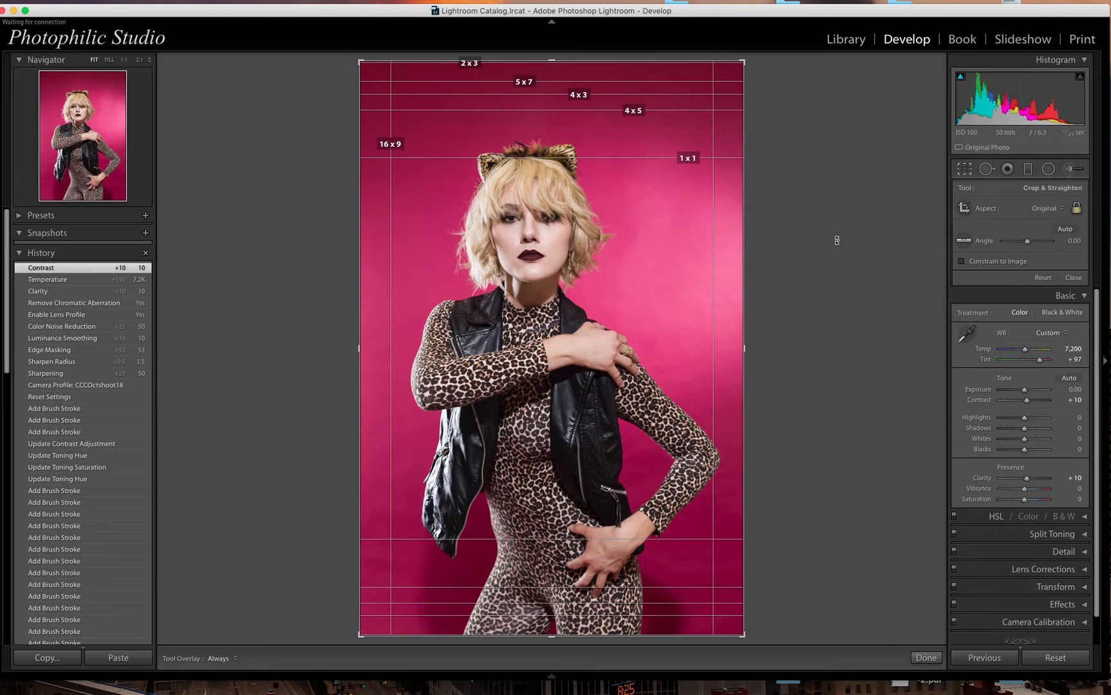
pyautogui.click(1051, 210)
pyautogui.click(1018, 239)
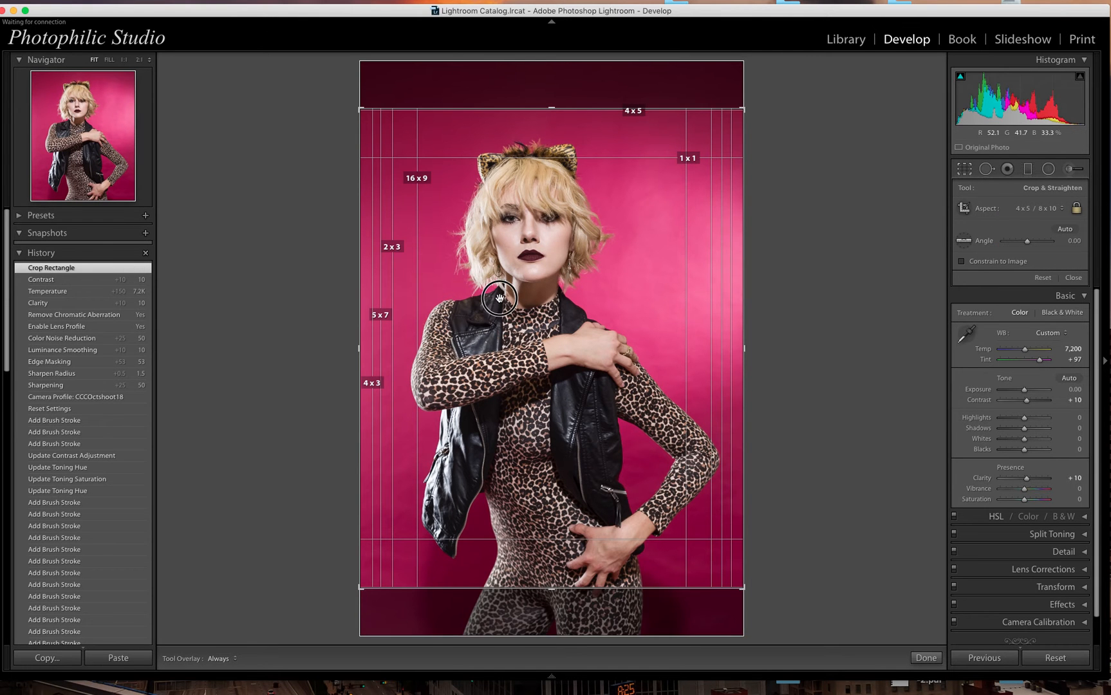
pyautogui.moveTo(500, 298); pyautogui.dragTo(494, 367)
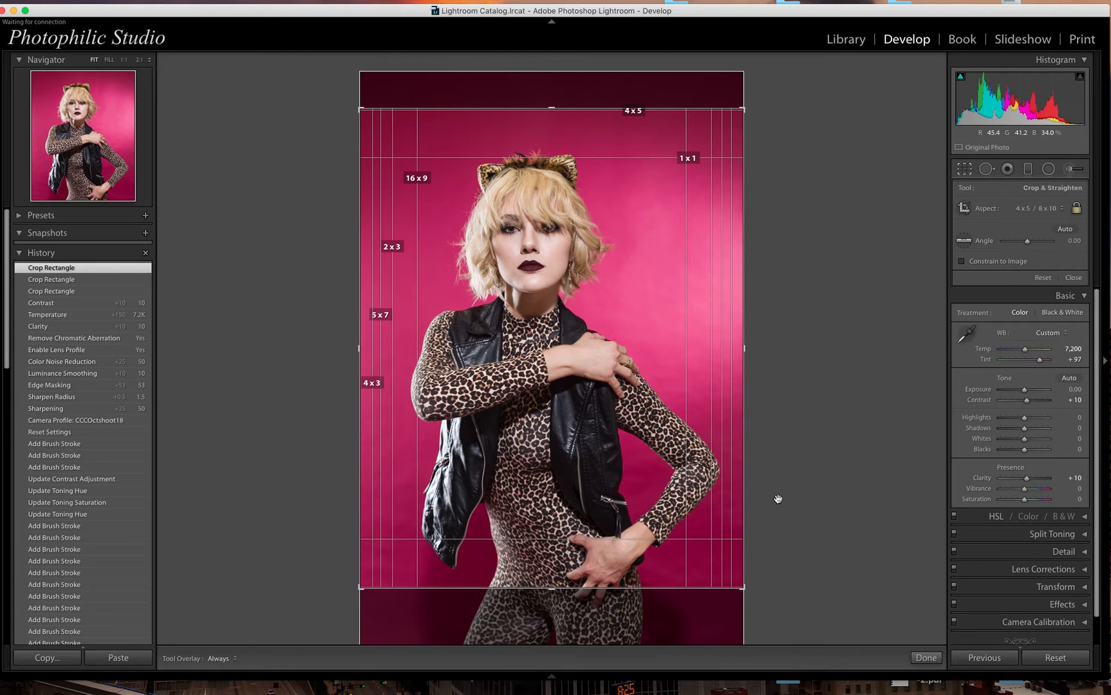
pyautogui.click(1033, 208)
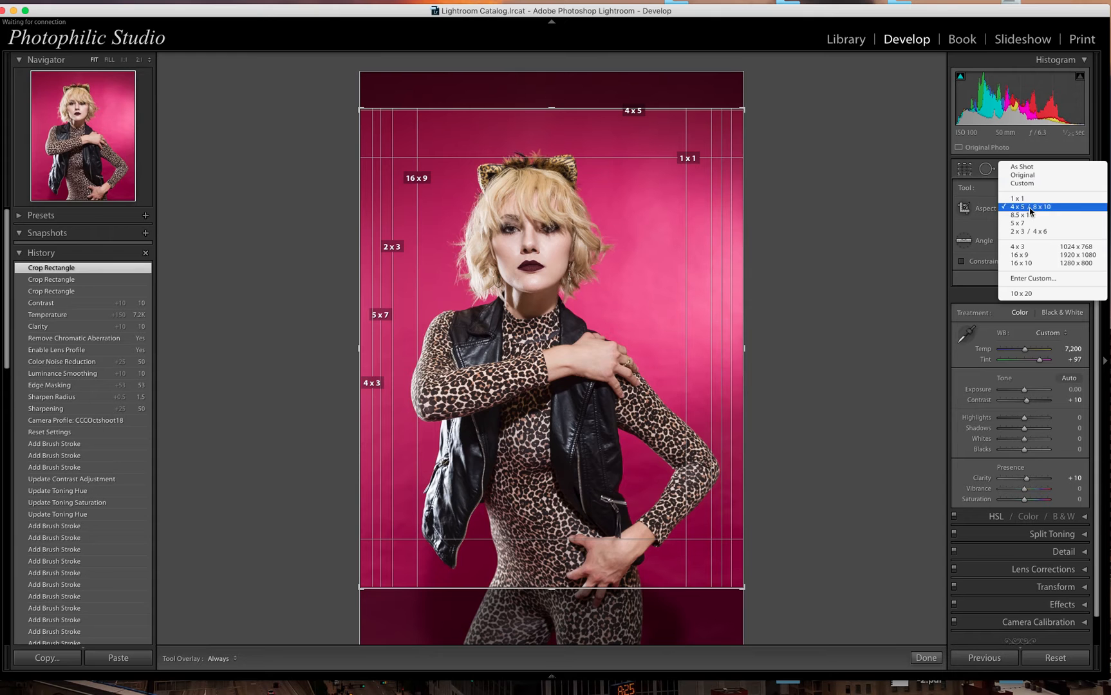
pyautogui.click(1038, 176)
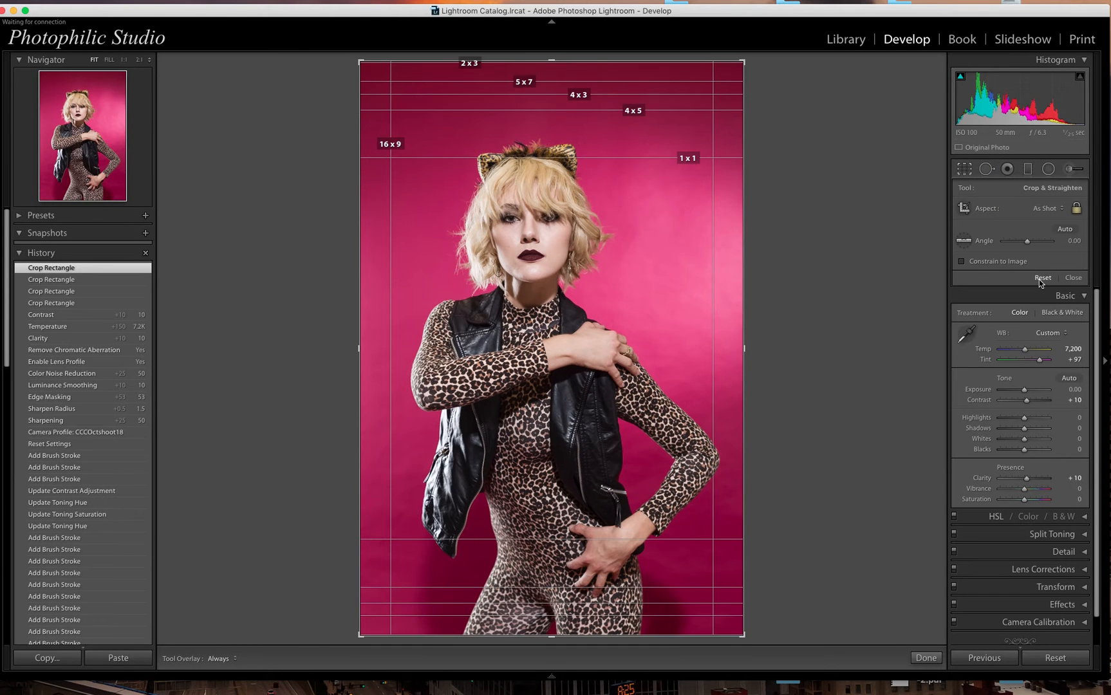
pyautogui.click(1039, 279)
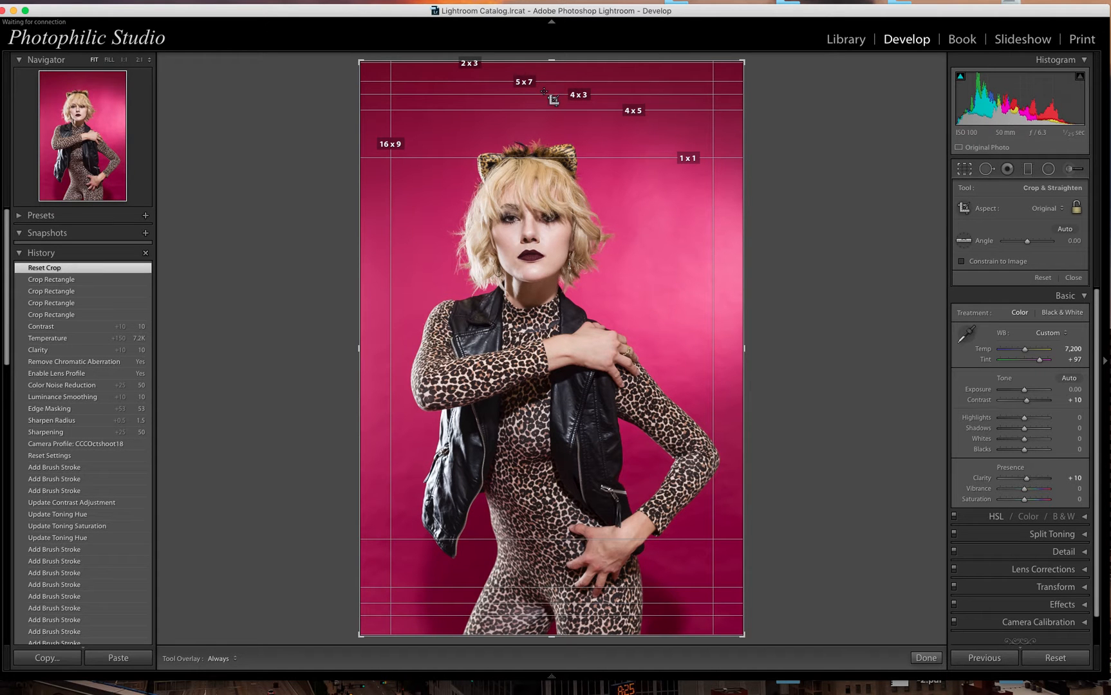
# - Crop away part of the empty backdrop above the model's head, keeping the full width, and apply the crop
pyautogui.moveTo(550, 59); pyautogui.dragTo(547, 96)
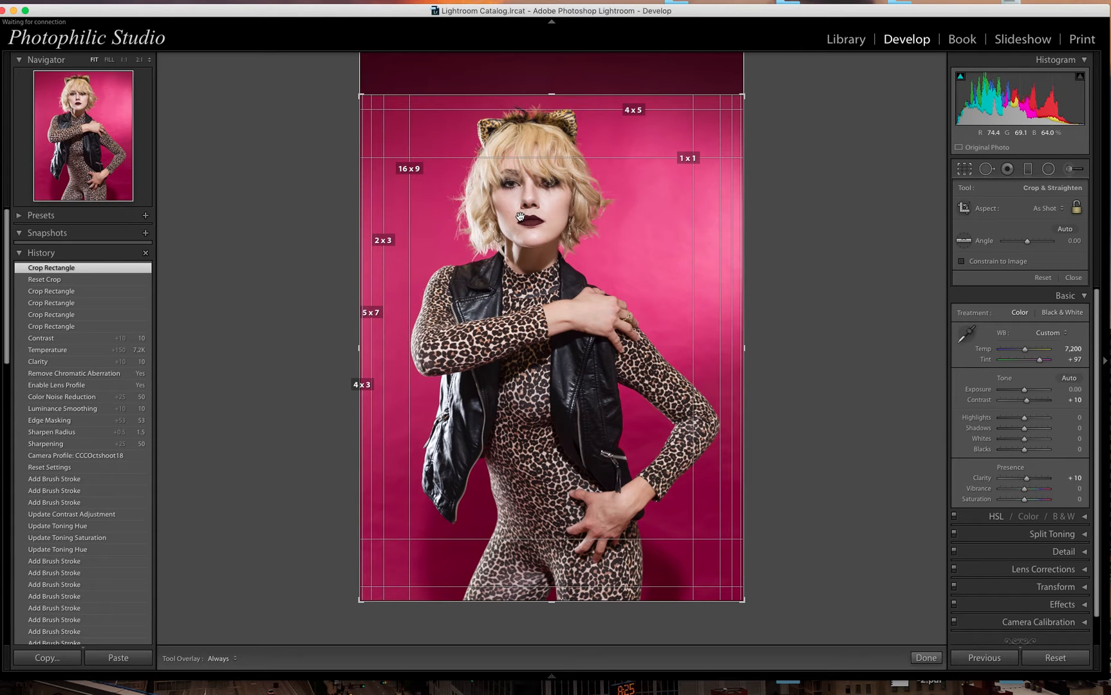
pyautogui.press('Return')
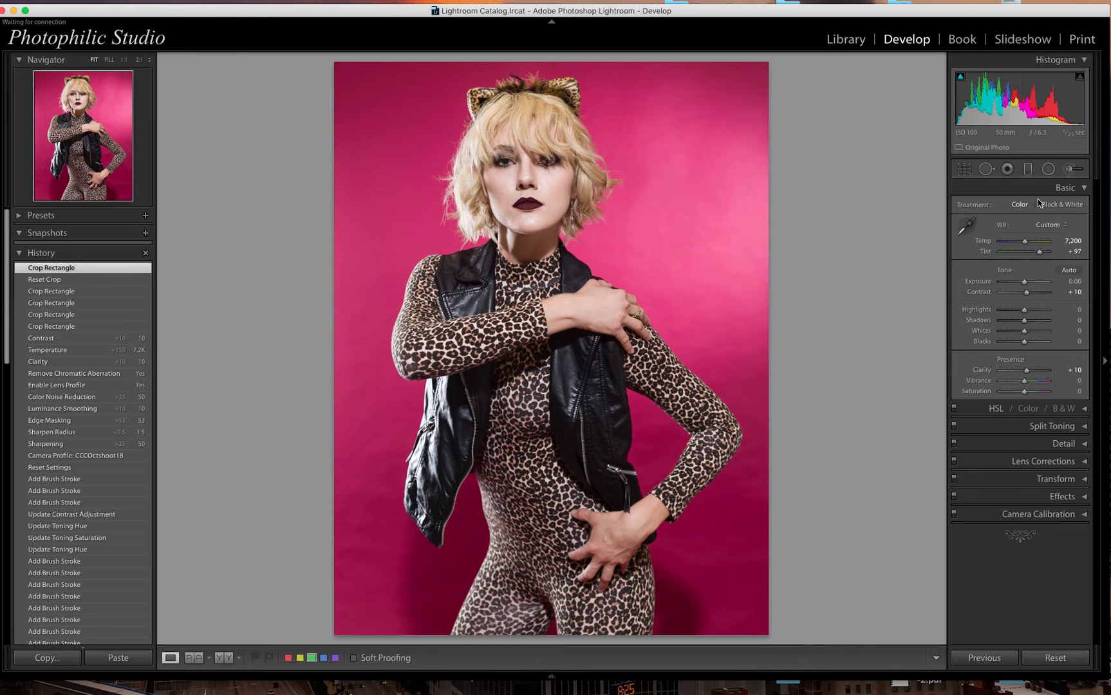
# - Reopen the crop, try the 4 x 3 aspect ratio, and set it to 2 x 3 / 4 x 6 instead
pyautogui.click(965, 170)
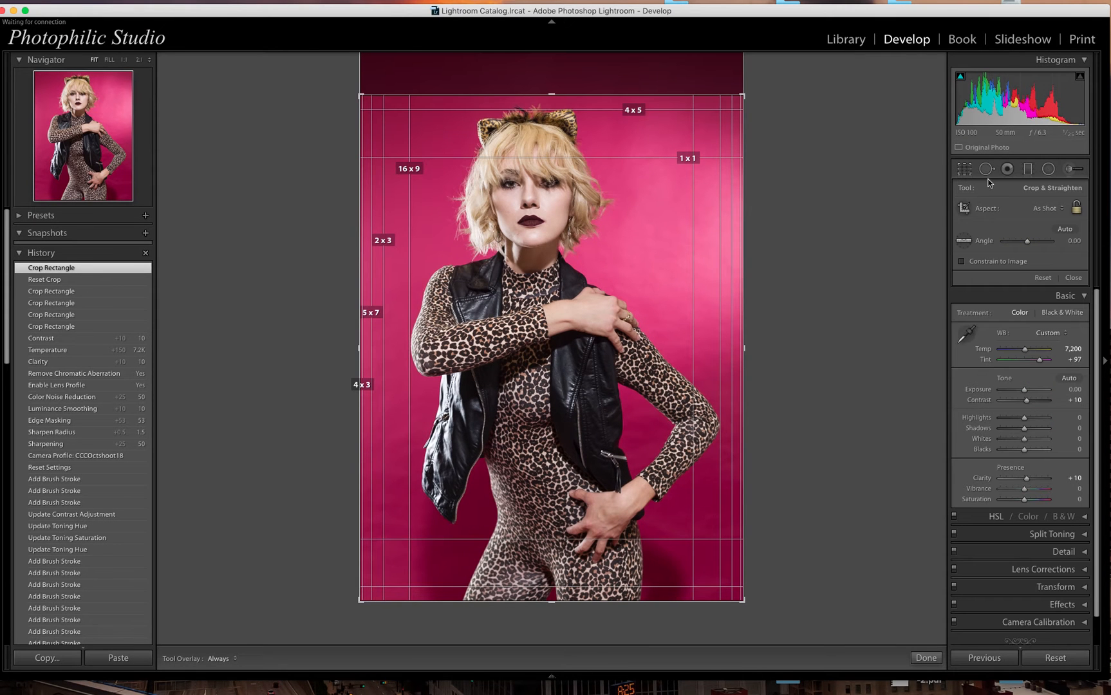
pyautogui.click(1049, 209)
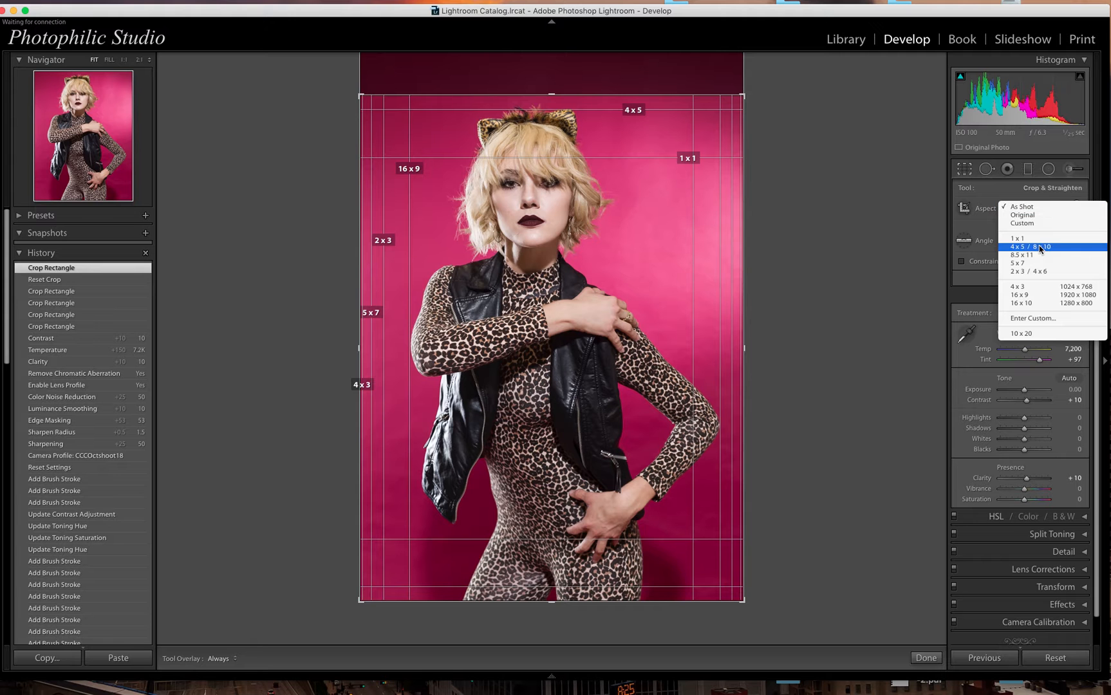
pyautogui.click(1028, 285)
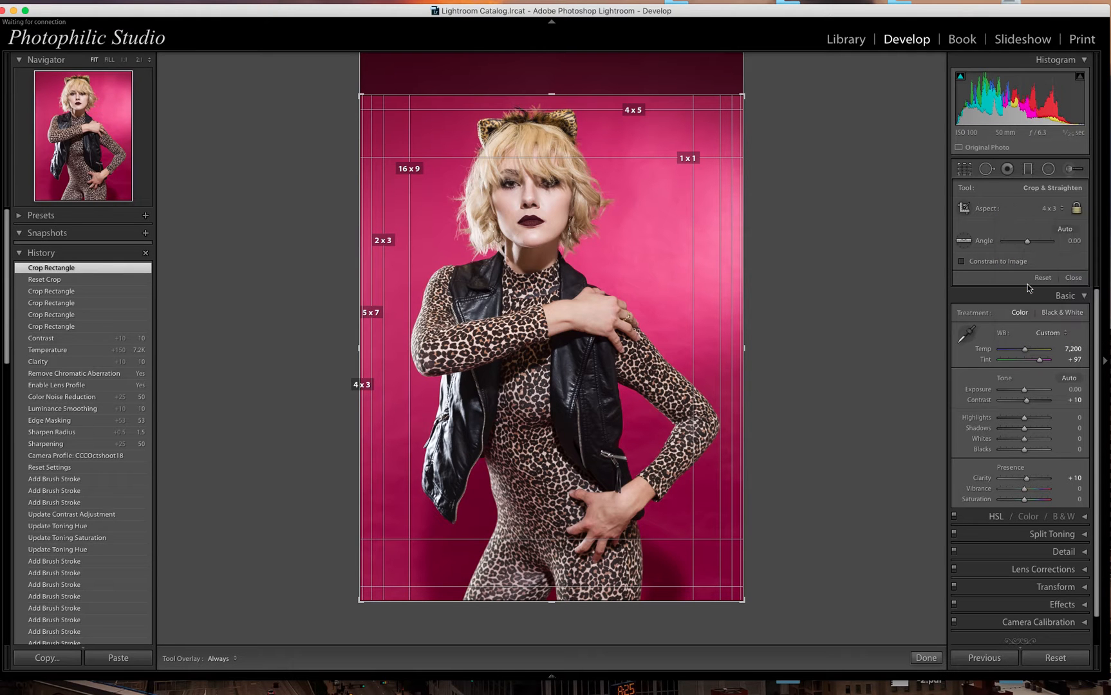
pyautogui.click(1050, 208)
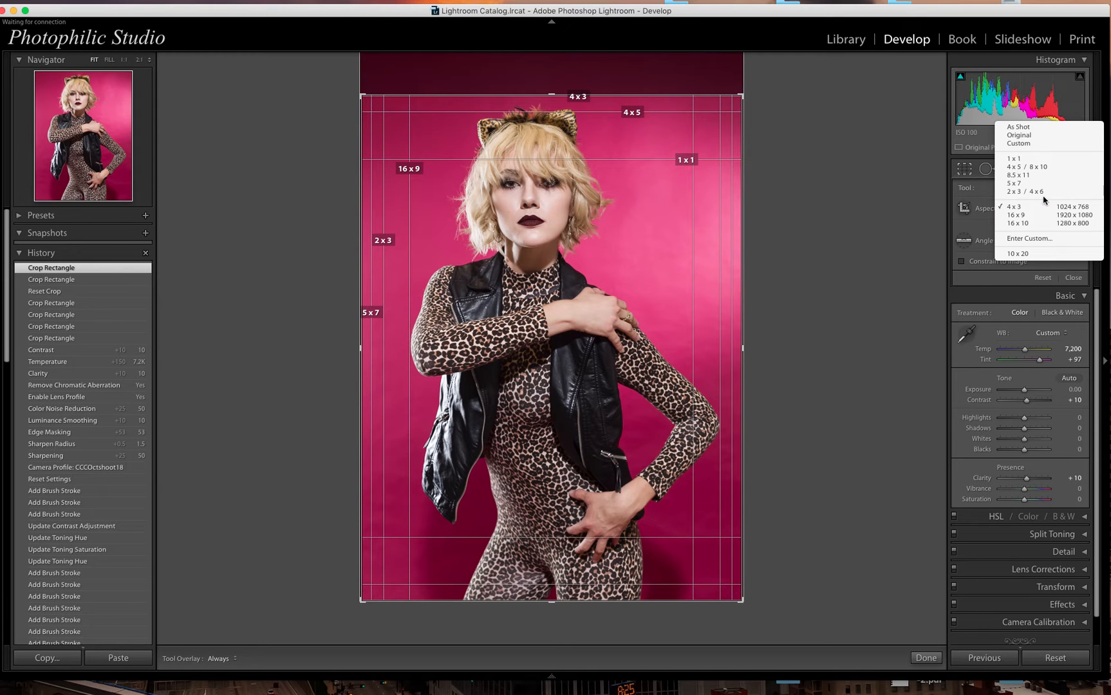
pyautogui.click(1043, 195)
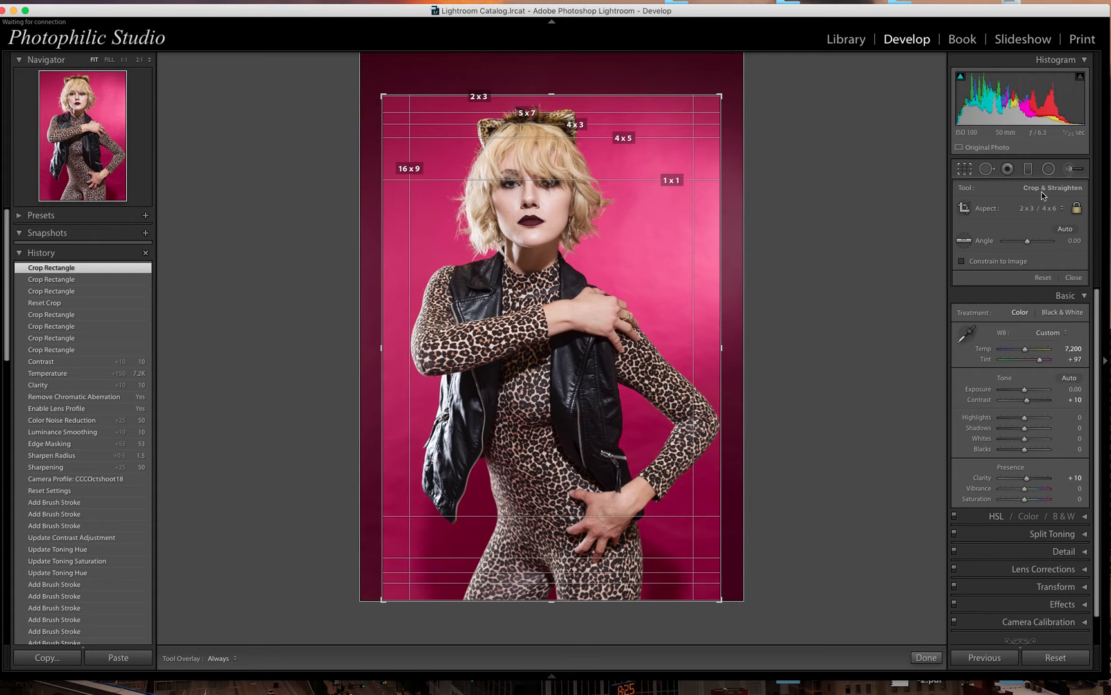
# - Try shifting the photo inside the crop frame and applying it, and reset the crop to the full original frame
pyautogui.moveTo(599, 246); pyautogui.dragTo(581, 244)
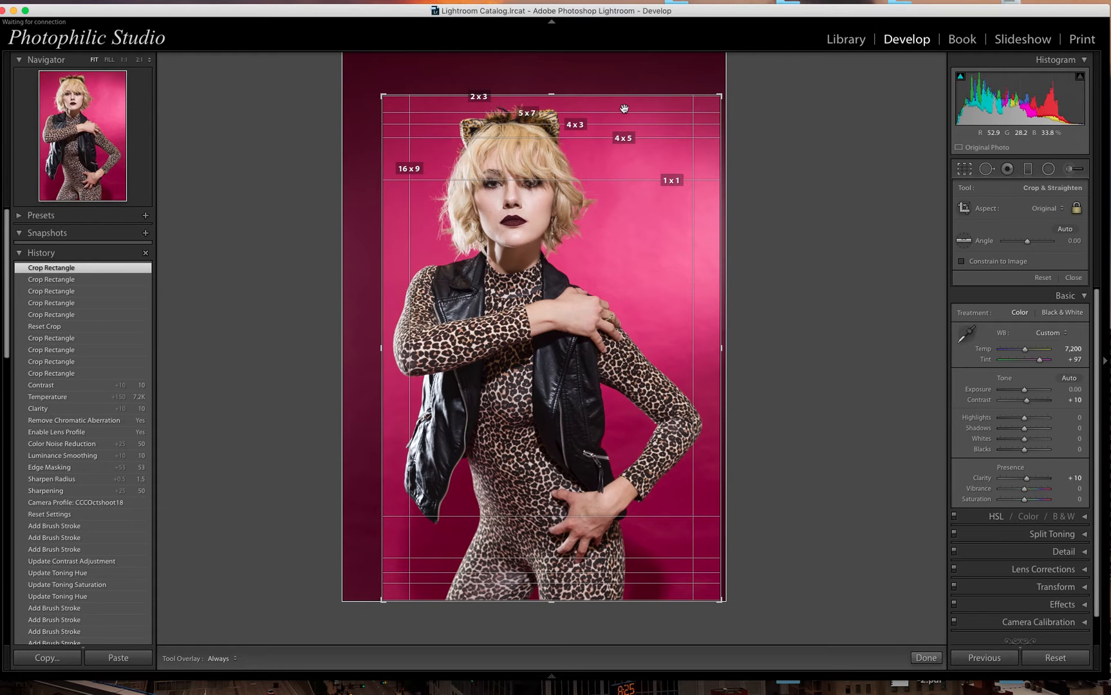
pyautogui.press('Return')
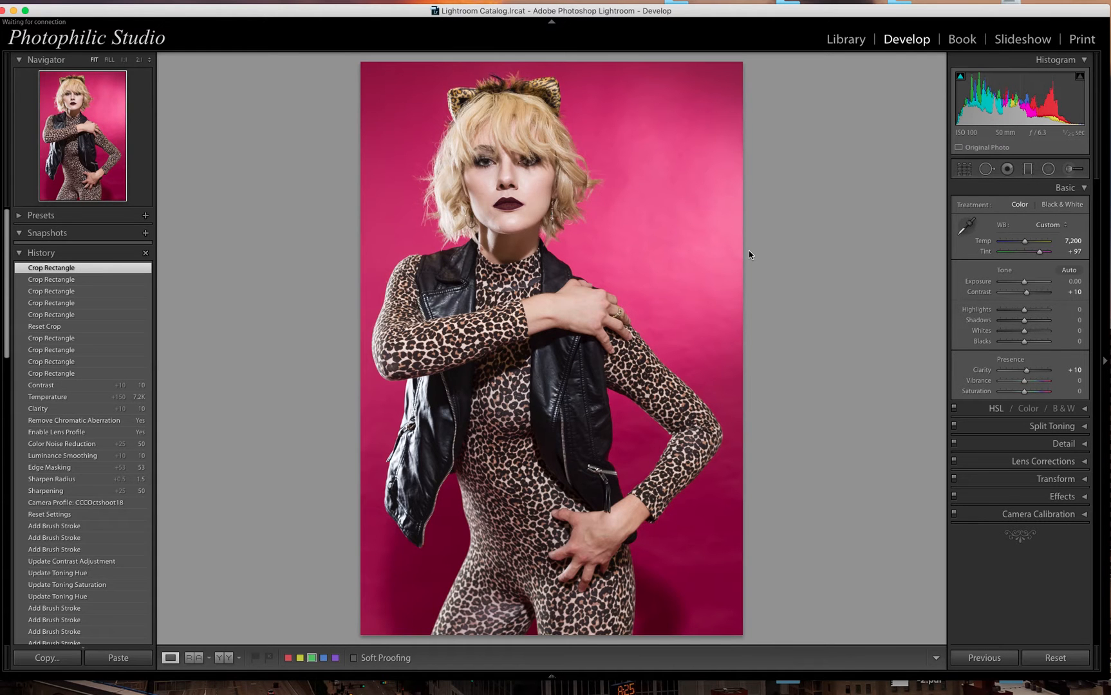
pyautogui.press('r')
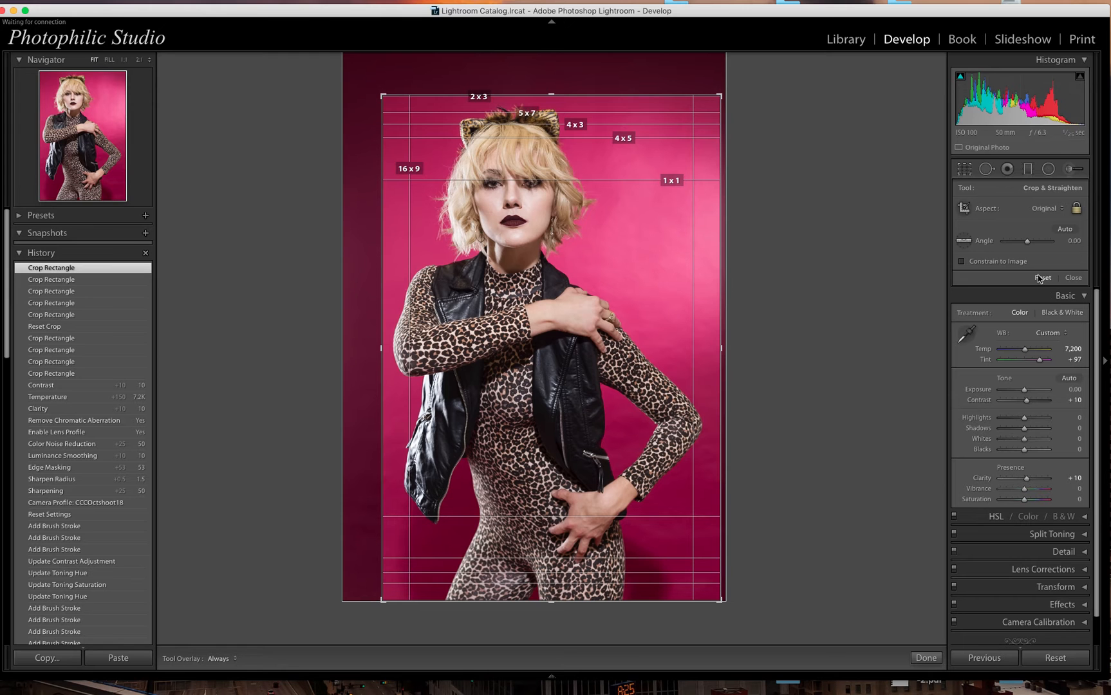
pyautogui.click(1041, 279)
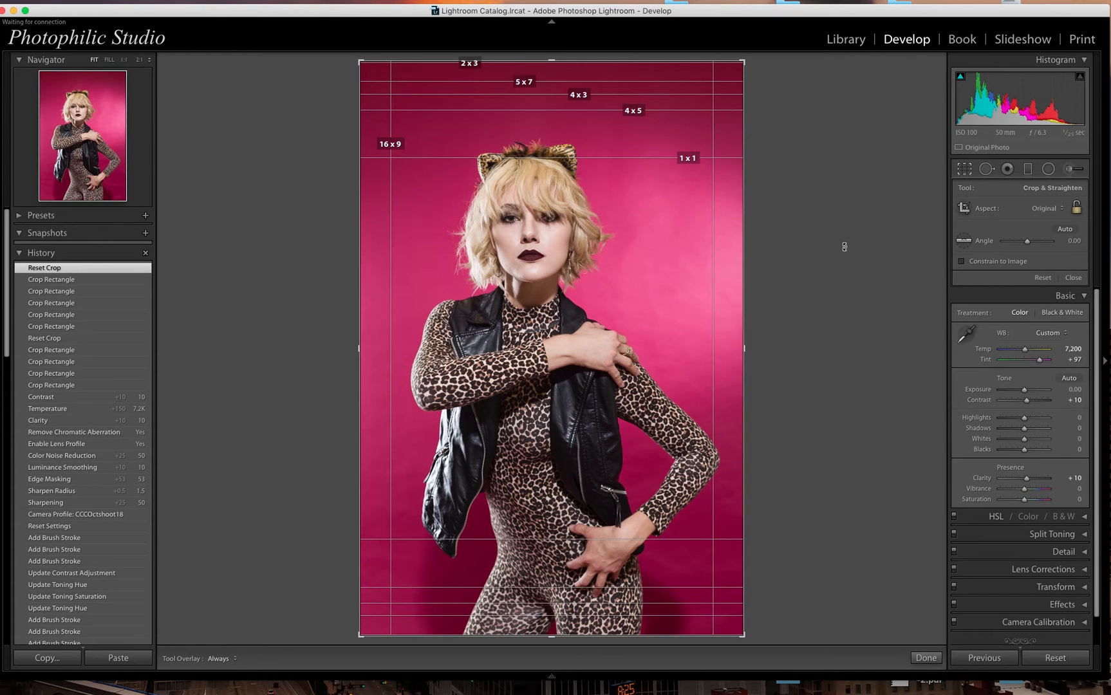
pyautogui.press('r')
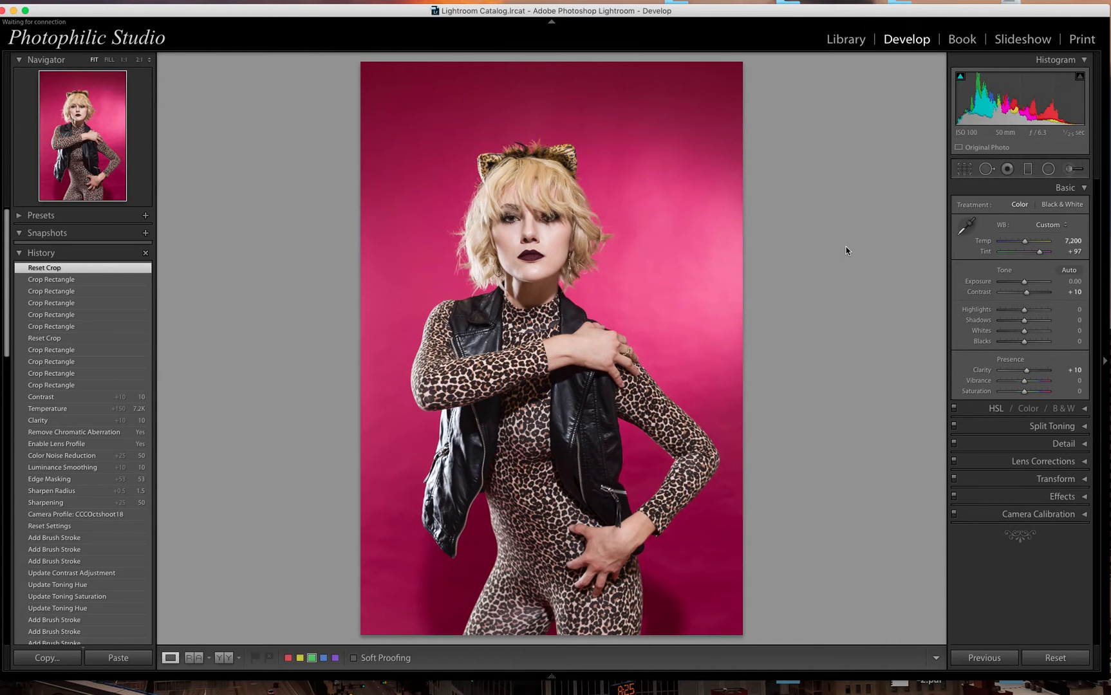
# - Darken the backdrop around the model with the Adjustment Brush at Exposure -1.00, painting mainly with brush A at size 15.0 without Auto Mask
pyautogui.press('k')
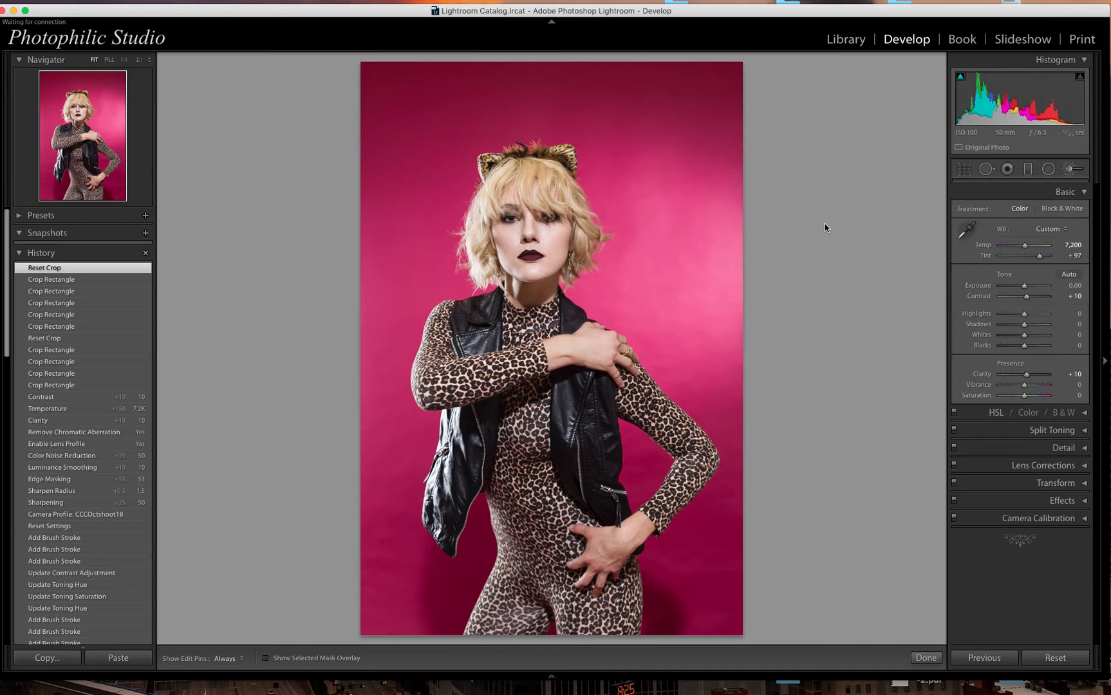
pyautogui.moveTo(651, 173)
pyautogui.mouseDown()
pyautogui.moveTo(660, 199)
pyautogui.moveTo(691, 225)
pyautogui.mouseUp()
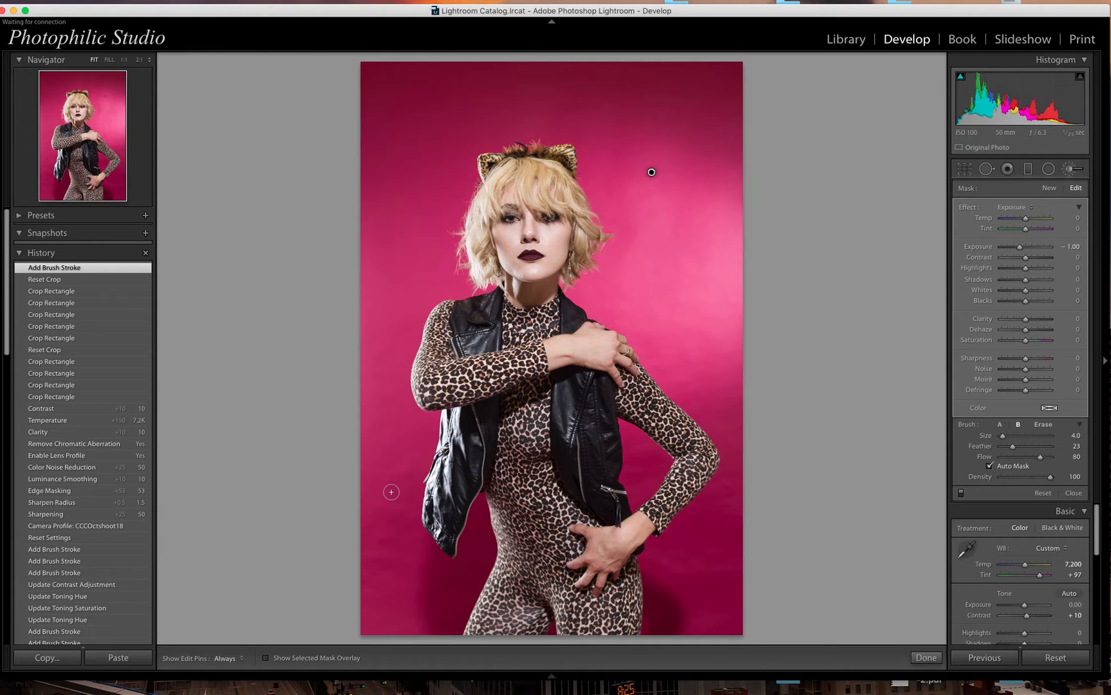
pyautogui.scroll(5, 390, 486)
pyautogui.scroll(5, 390, 487)
pyautogui.click(1000, 426)
pyautogui.press('h')
pyautogui.moveTo(686, 168)
pyautogui.mouseDown()
pyautogui.moveTo(714, 119)
pyautogui.moveTo(727, 339)
pyautogui.moveTo(725, 39)
pyautogui.mouseUp()
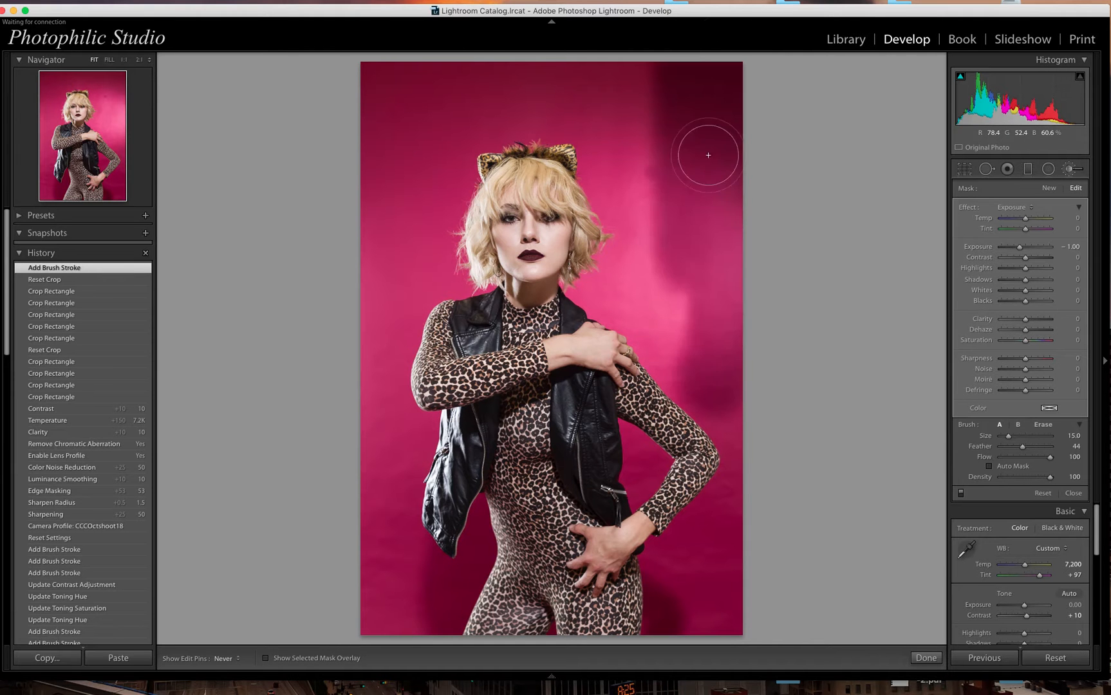
pyautogui.moveTo(668, 99)
pyautogui.mouseDown()
pyautogui.moveTo(672, 338)
pyautogui.moveTo(657, 301)
pyautogui.moveTo(594, 279)
pyautogui.moveTo(684, 332)
pyautogui.moveTo(654, 196)
pyautogui.mouseUp()
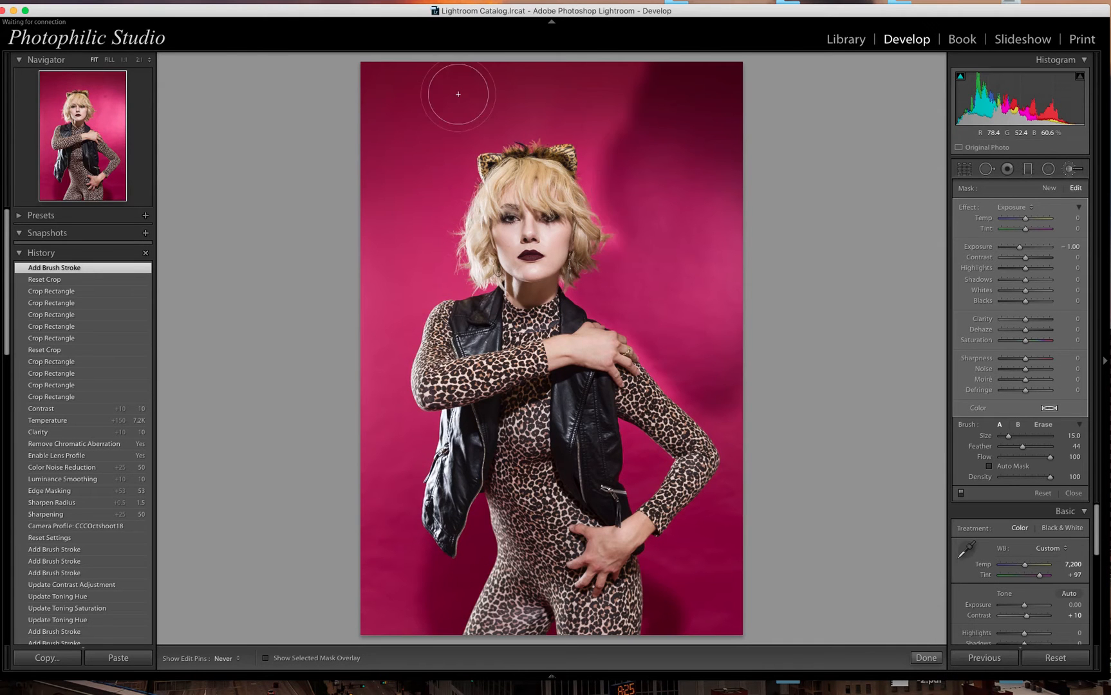
pyautogui.moveTo(247, 75)
pyautogui.mouseDown()
pyautogui.moveTo(398, 117)
pyautogui.moveTo(380, 375)
pyautogui.moveTo(397, 614)
pyautogui.moveTo(384, 603)
pyautogui.moveTo(375, 491)
pyautogui.moveTo(372, 556)
pyautogui.moveTo(431, 610)
pyautogui.mouseUp()
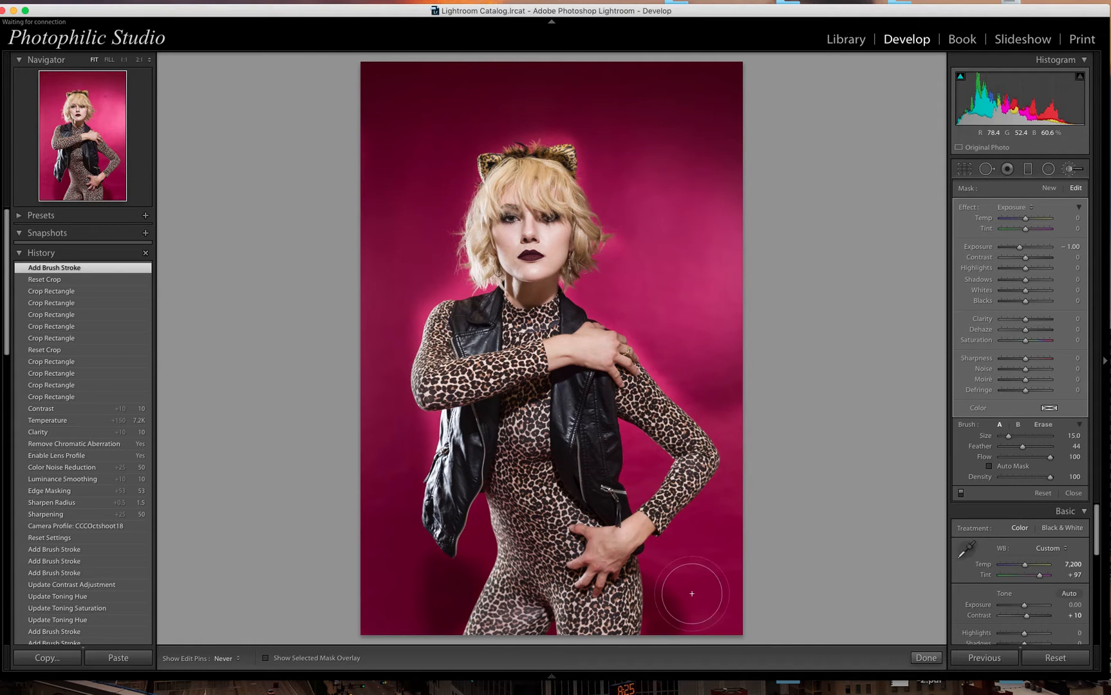
pyautogui.moveTo(752, 522)
pyautogui.mouseDown()
pyautogui.moveTo(733, 632)
pyautogui.moveTo(740, 574)
pyautogui.moveTo(719, 631)
pyautogui.moveTo(744, 601)
pyautogui.moveTo(732, 612)
pyautogui.moveTo(683, 564)
pyautogui.moveTo(753, 475)
pyautogui.mouseUp()
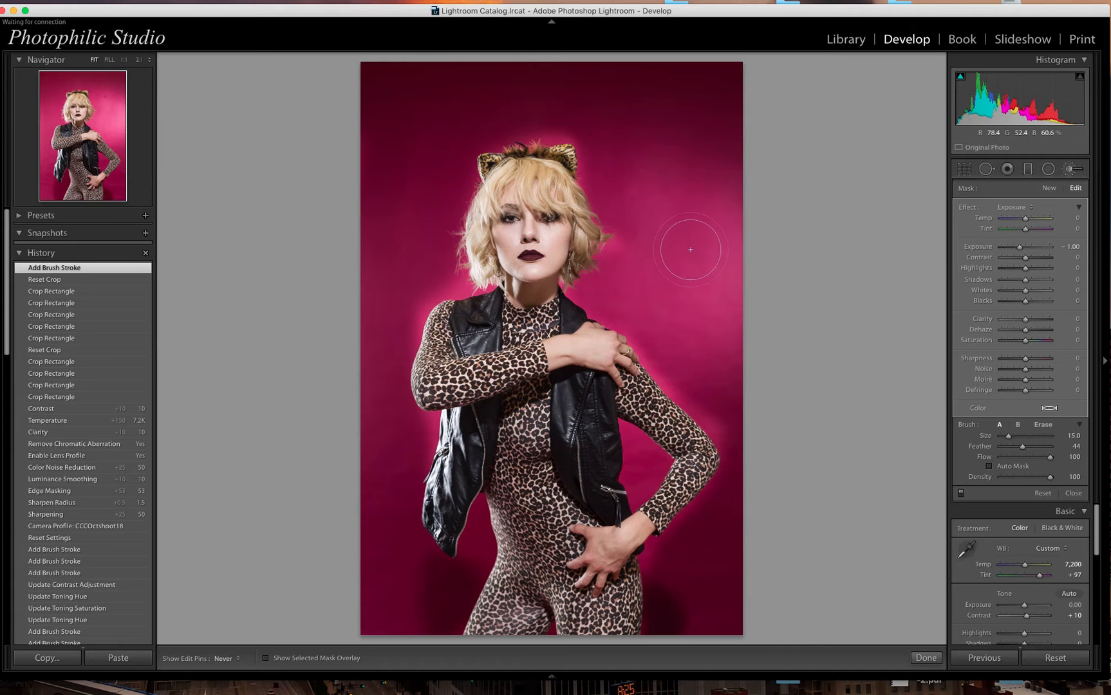
# - Switch to brush B with Auto Mask at size 3.0 and darken the backdrop closely along the model's bent arm and hip
pyautogui.press('h')
pyautogui.scroll(-7, 676, 276)
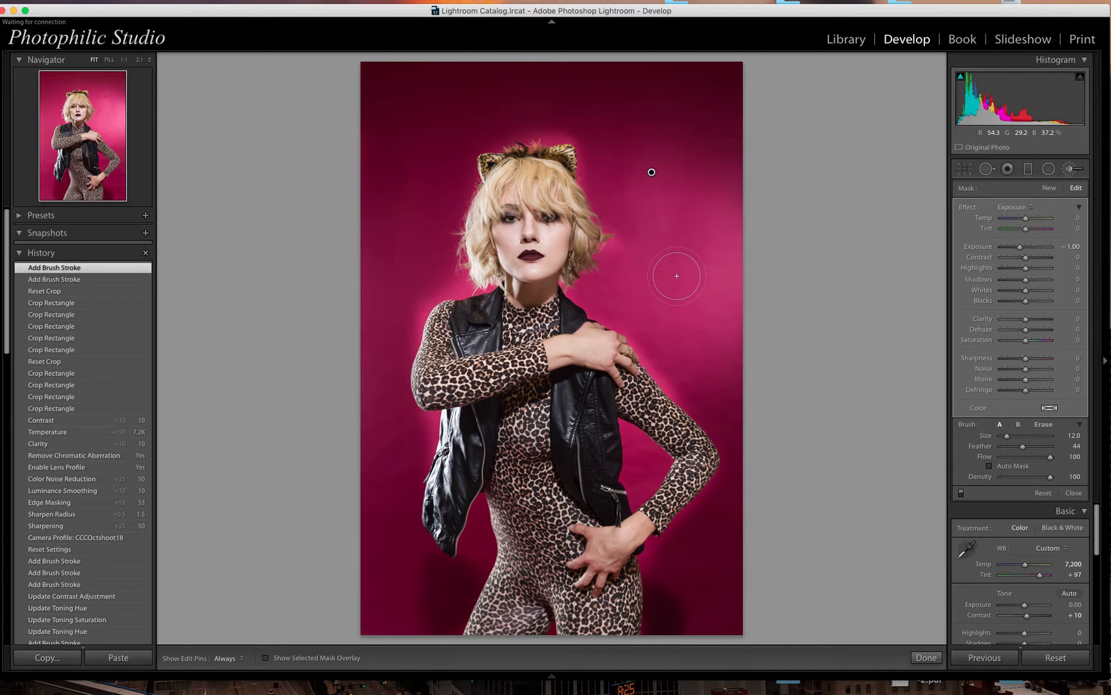
pyautogui.scroll(-2, 677, 276)
pyautogui.scroll(-2, 676, 276)
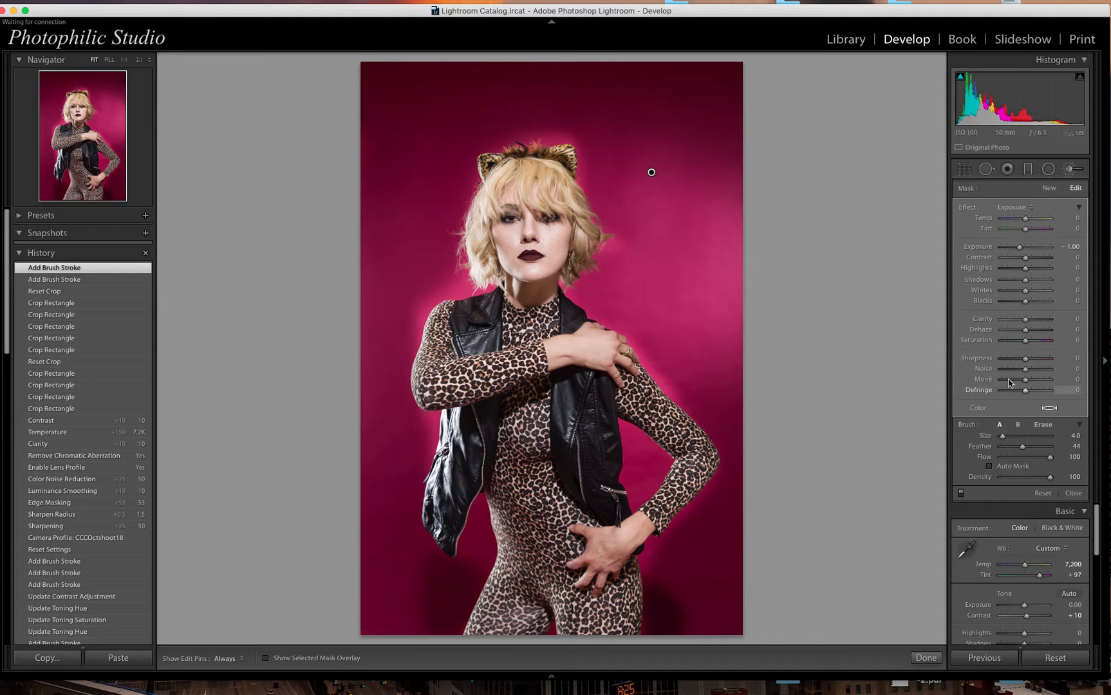
pyautogui.click(1019, 426)
pyautogui.scroll(-1, 681, 346)
pyautogui.scroll(-9, 680, 345)
pyautogui.scroll(-3, 681, 348)
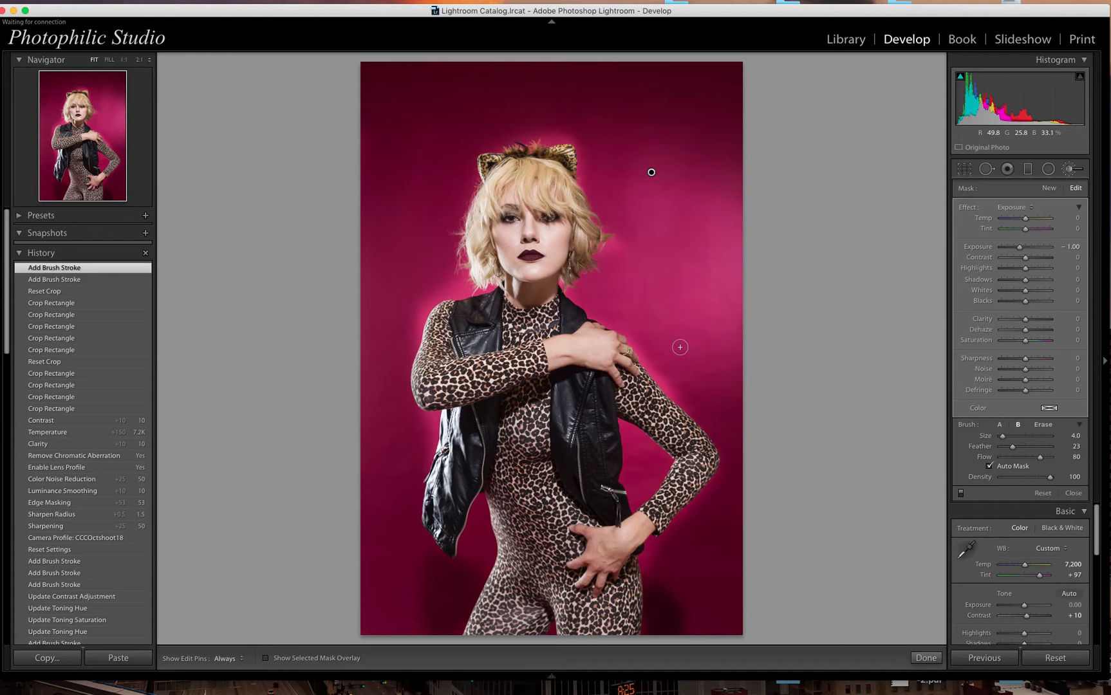
pyautogui.scroll(-3, 680, 347)
pyautogui.scroll(2, 634, 338)
pyautogui.press('h')
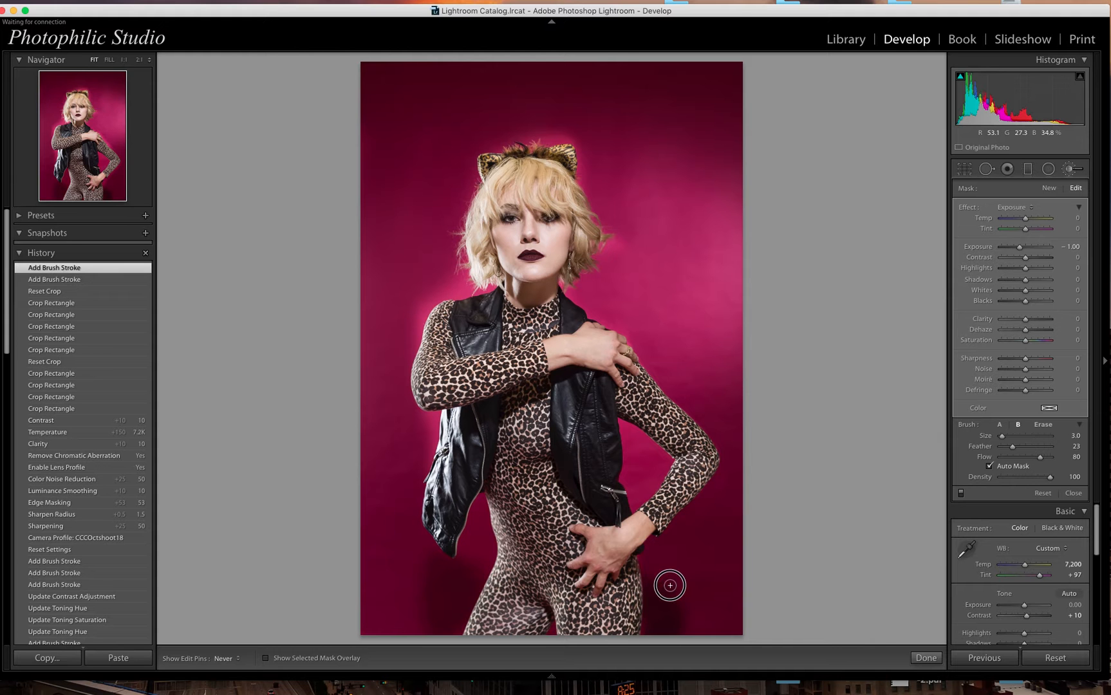
pyautogui.press('h')
# - Darken the backdrop in the gap between the model's bent arm and vest, setting the brush size to 6.0
pyautogui.moveTo(620, 434); pyautogui.dragTo(629, 456)
pyautogui.scroll(5, 635, 457)
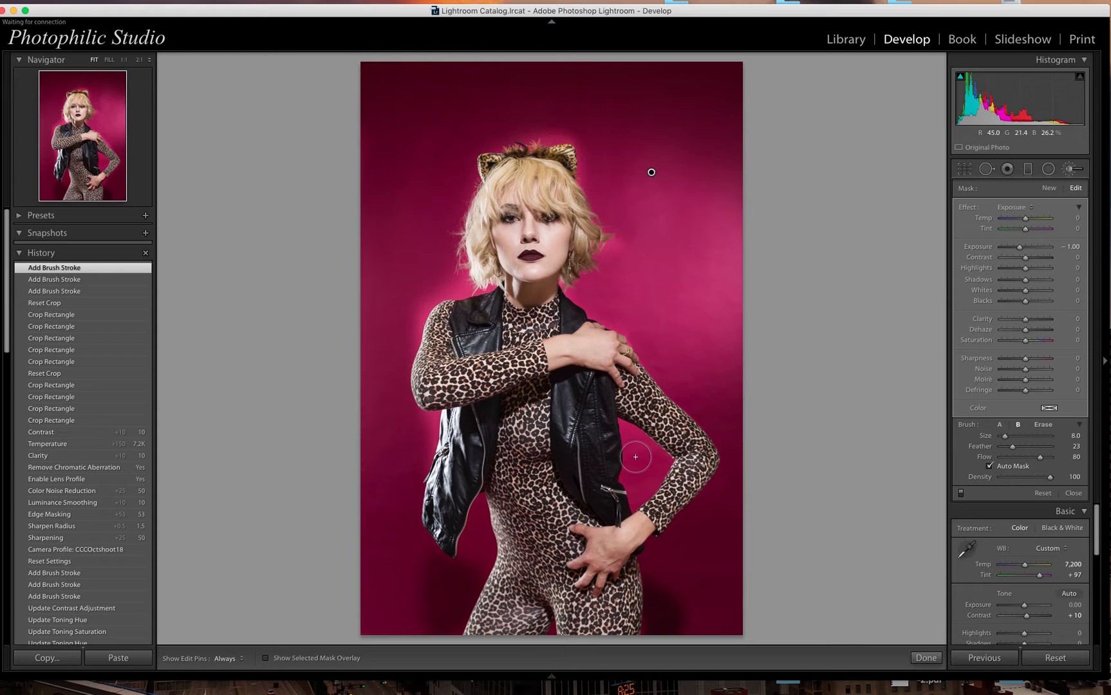
pyautogui.scroll(-1, 623, 425)
pyautogui.press('h')
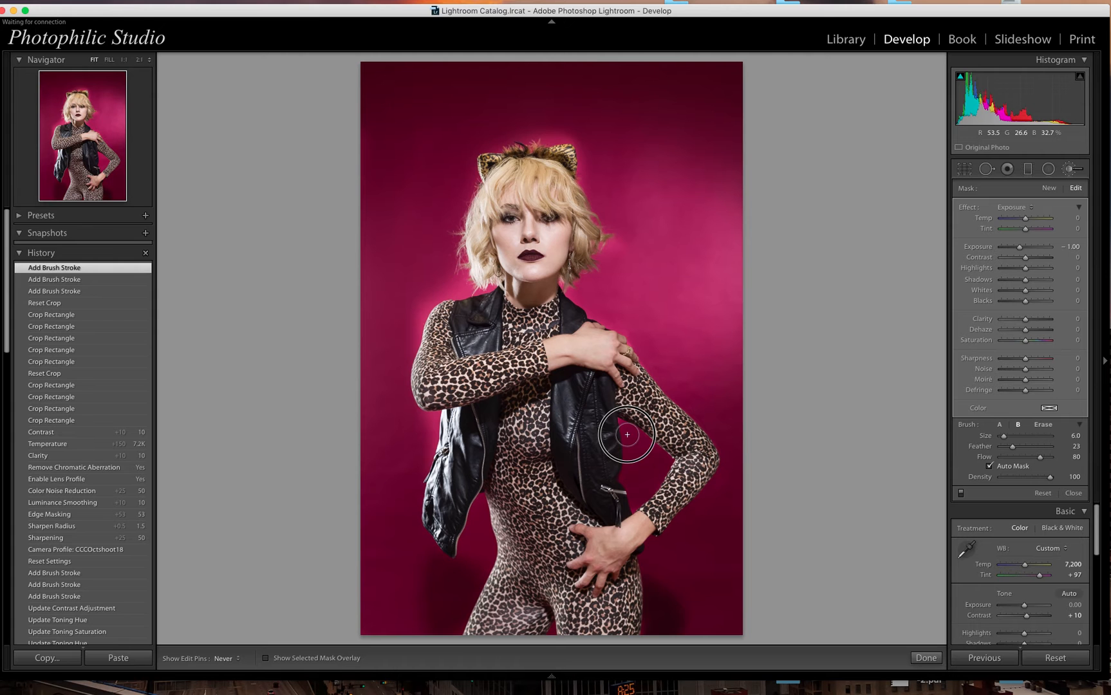
pyautogui.moveTo(650, 449)
pyautogui.mouseDown()
pyautogui.moveTo(631, 441)
pyautogui.moveTo(637, 448)
pyautogui.mouseUp()
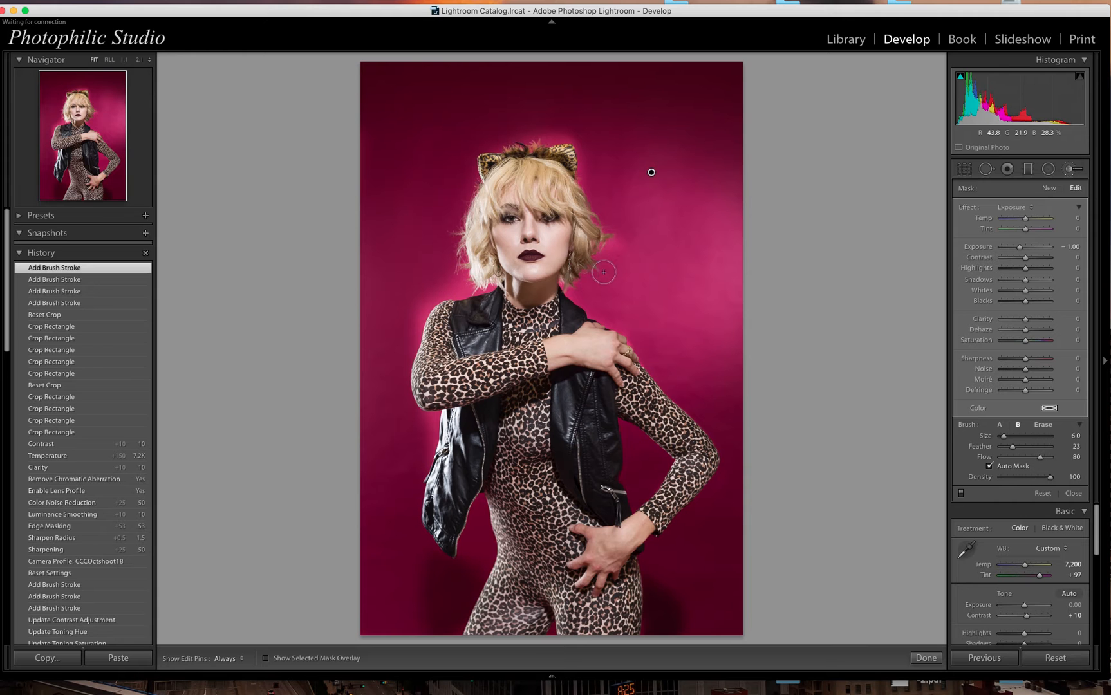
# - Paint the darkening along the hair and cat ears and down the outer edge of the hanging vest
pyautogui.press('h')
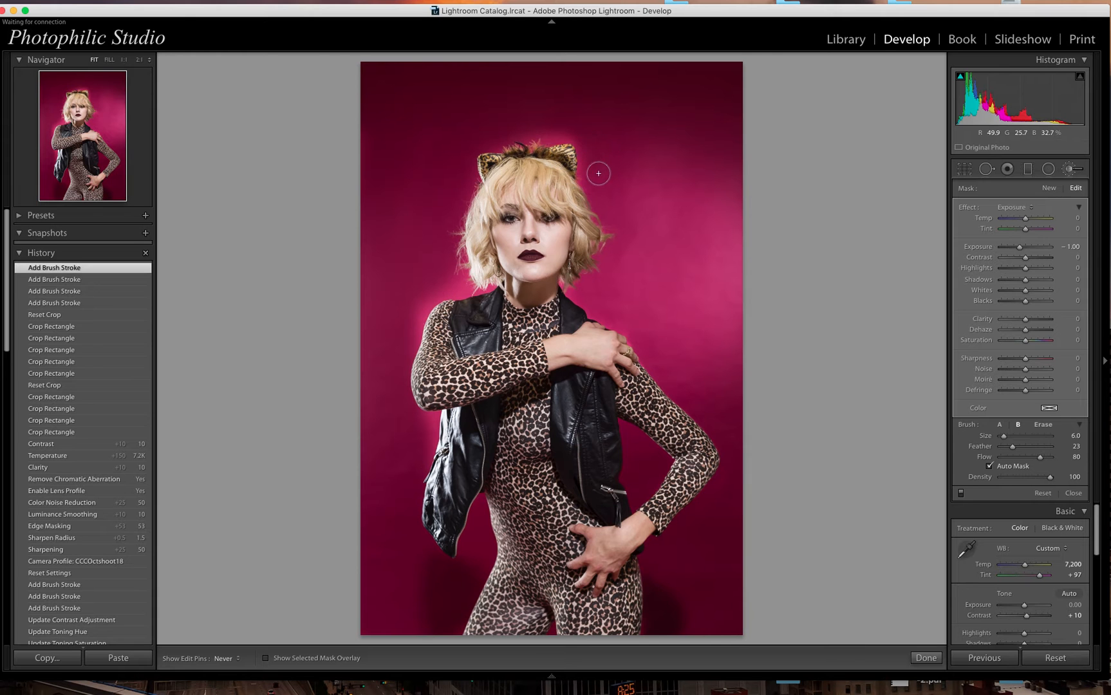
pyautogui.moveTo(595, 174); pyautogui.dragTo(565, 122)
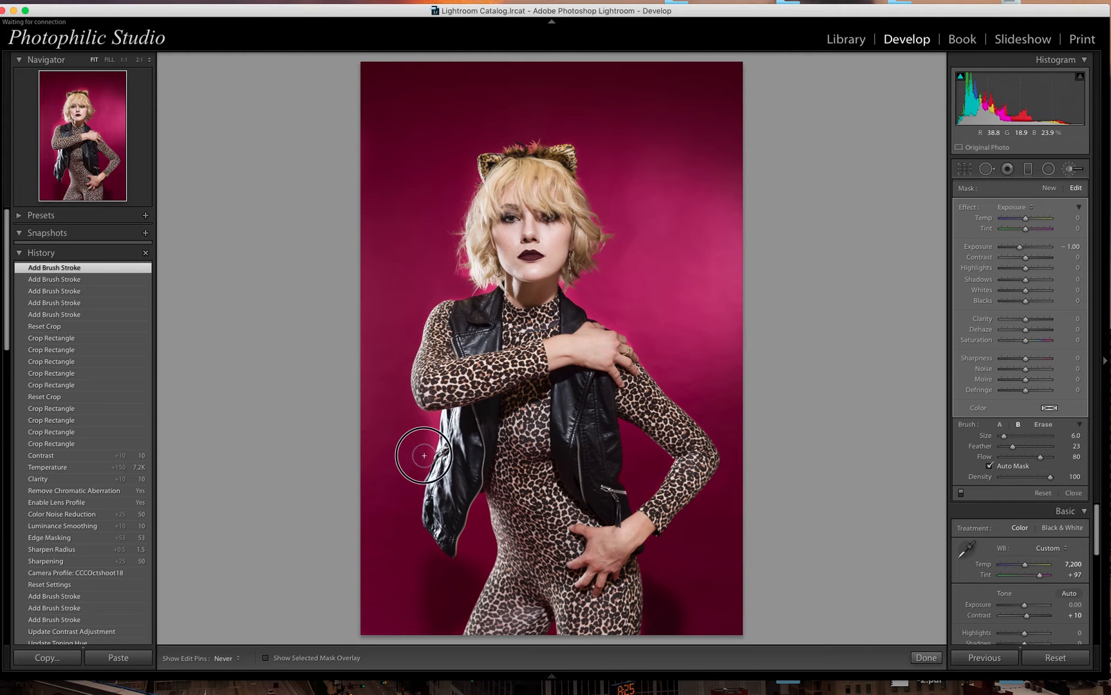
pyautogui.moveTo(423, 470); pyautogui.dragTo(422, 447)
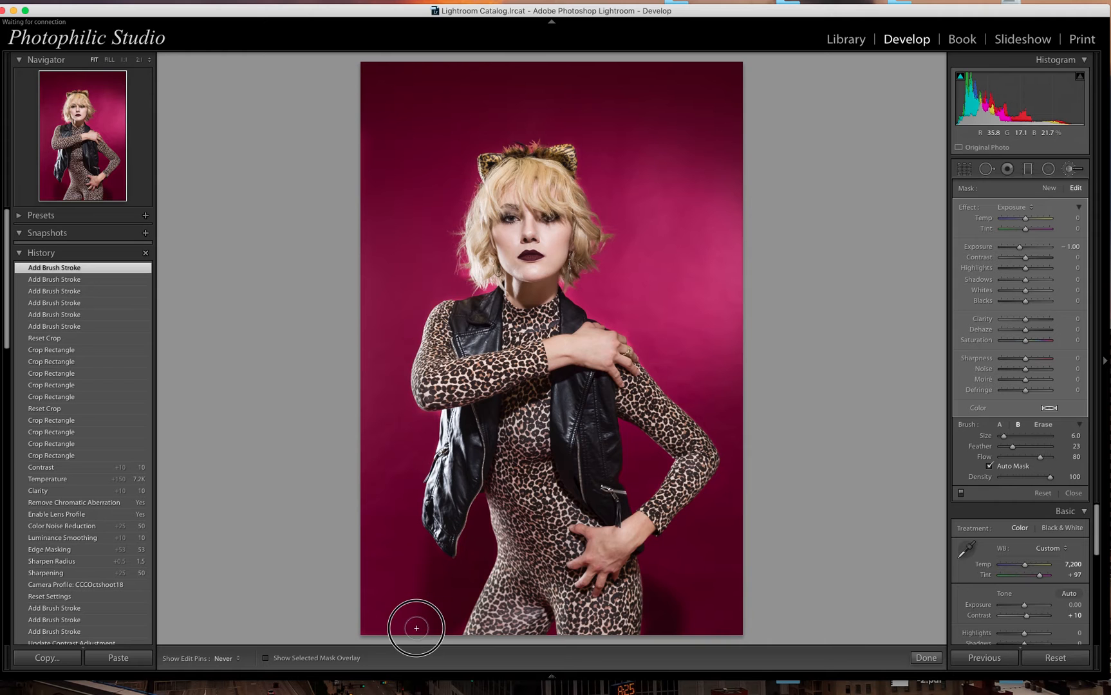
pyautogui.press('h')
# - Darken the remaining bright backdrop beside the hair and shoulder and above the cat ears, and close the Adjustment Brush
pyautogui.moveTo(428, 224); pyautogui.dragTo(459, 268)
pyautogui.press('h')
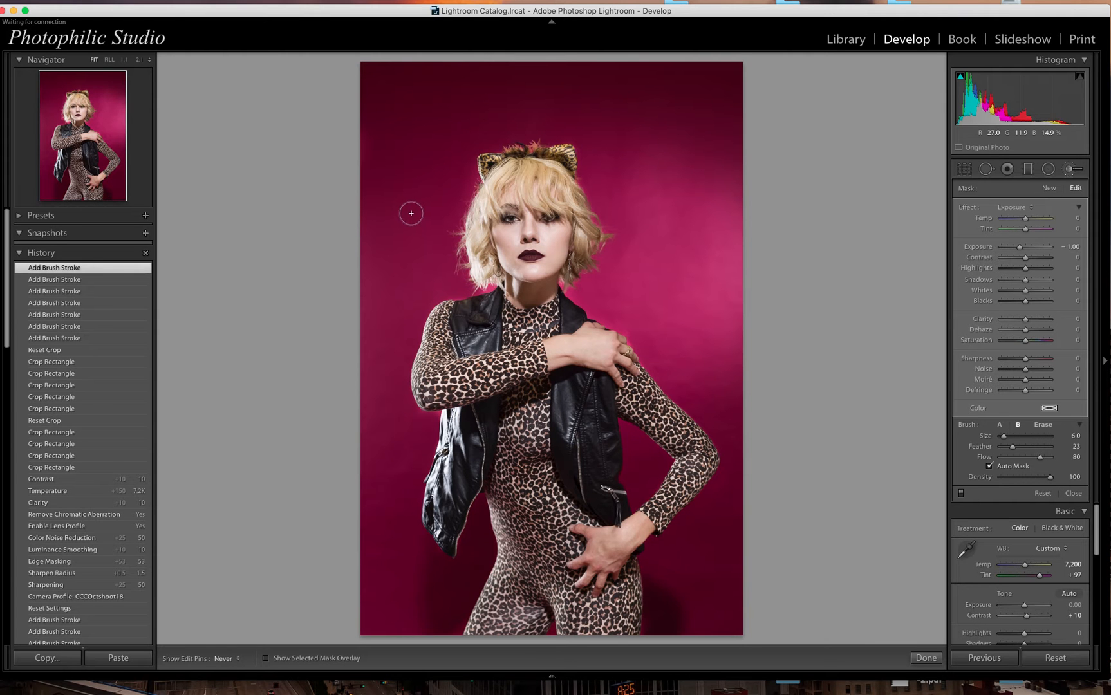
pyautogui.moveTo(411, 213)
pyautogui.mouseDown()
pyautogui.moveTo(459, 94)
pyautogui.moveTo(654, 211)
pyautogui.mouseUp()
pyautogui.press('h')
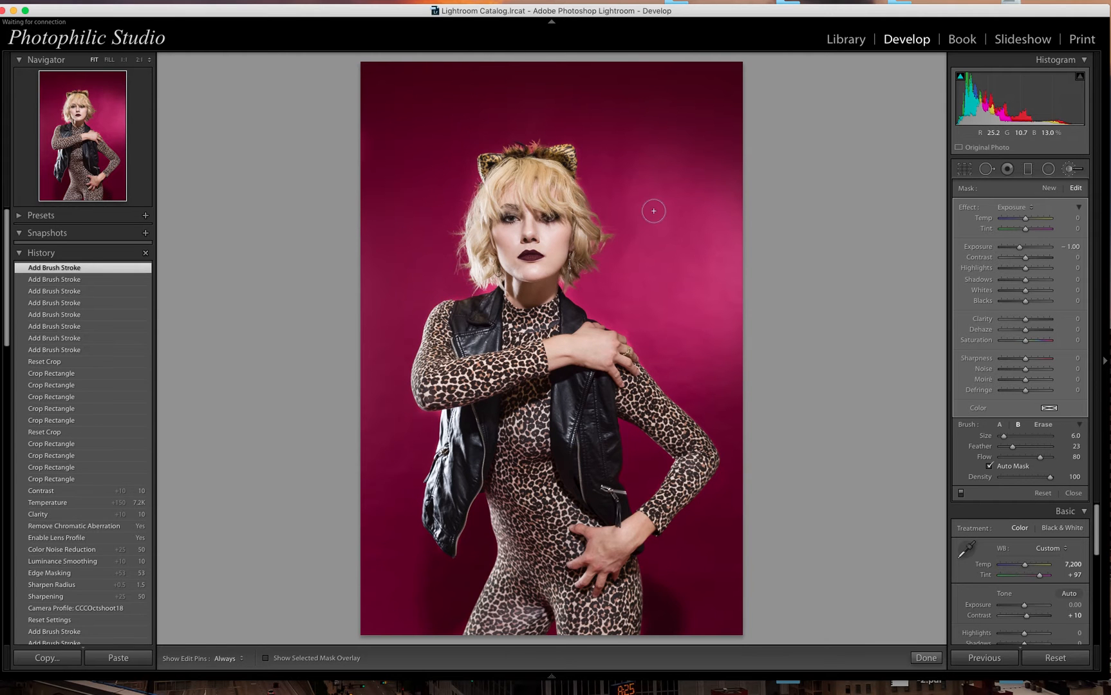
pyautogui.press('h')
pyautogui.moveTo(548, 137); pyautogui.dragTo(475, 133)
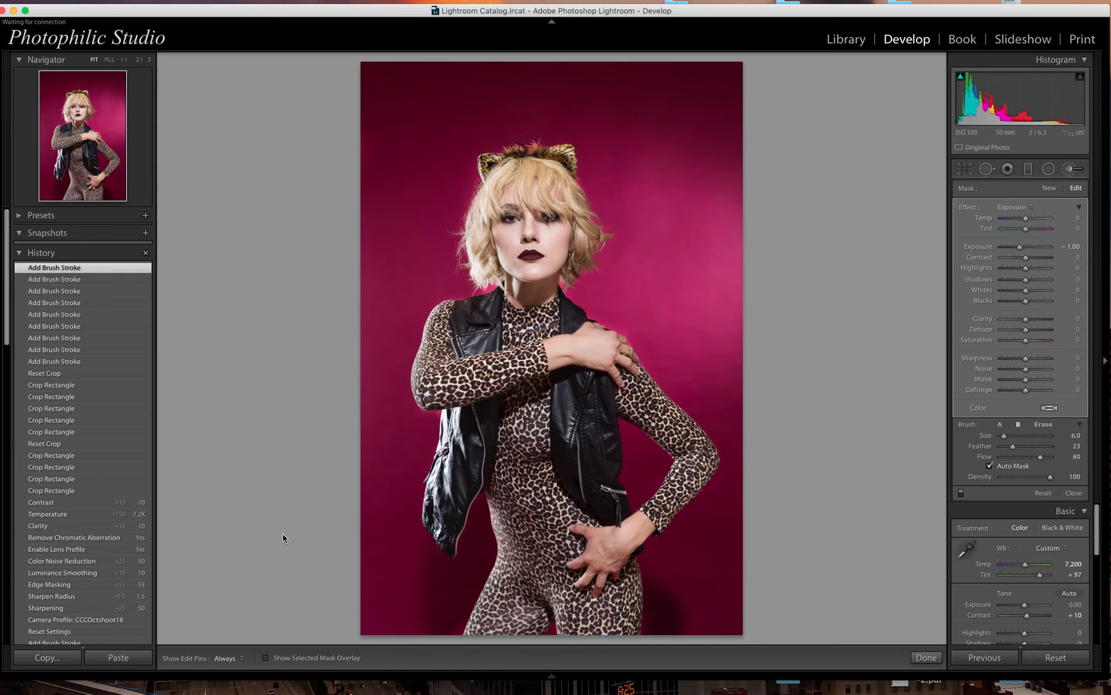
pyautogui.press('k')
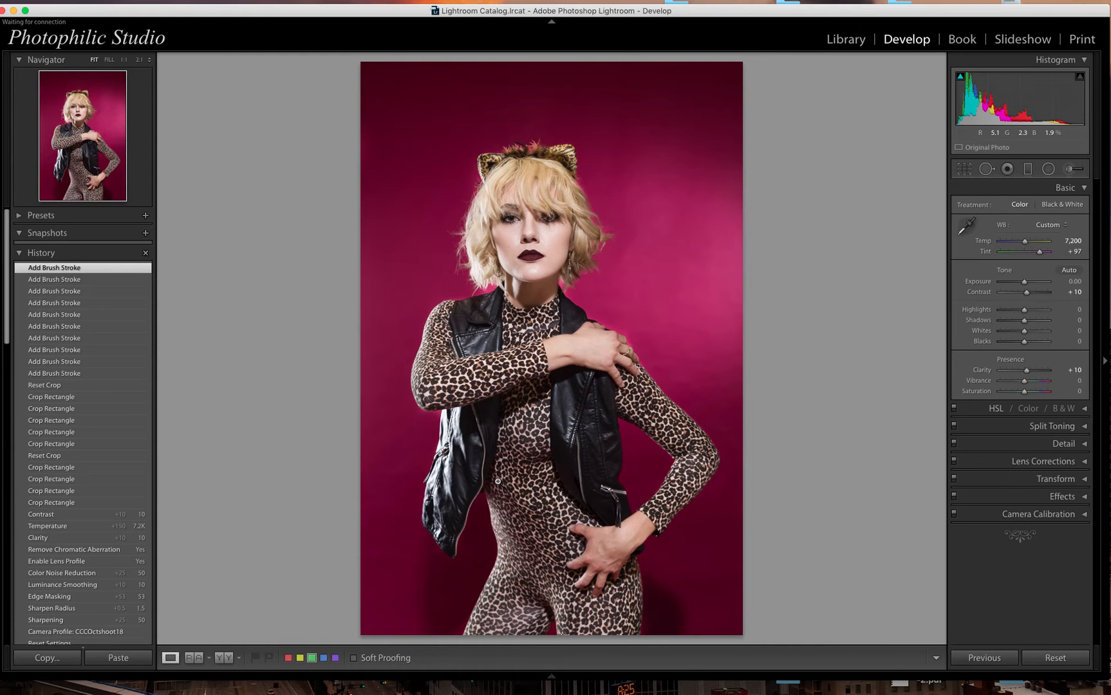
# - Compare the photo before and after editing in full, side-by-side, split and stacked views, and return to the single-photo view
pyautogui.press('\\')
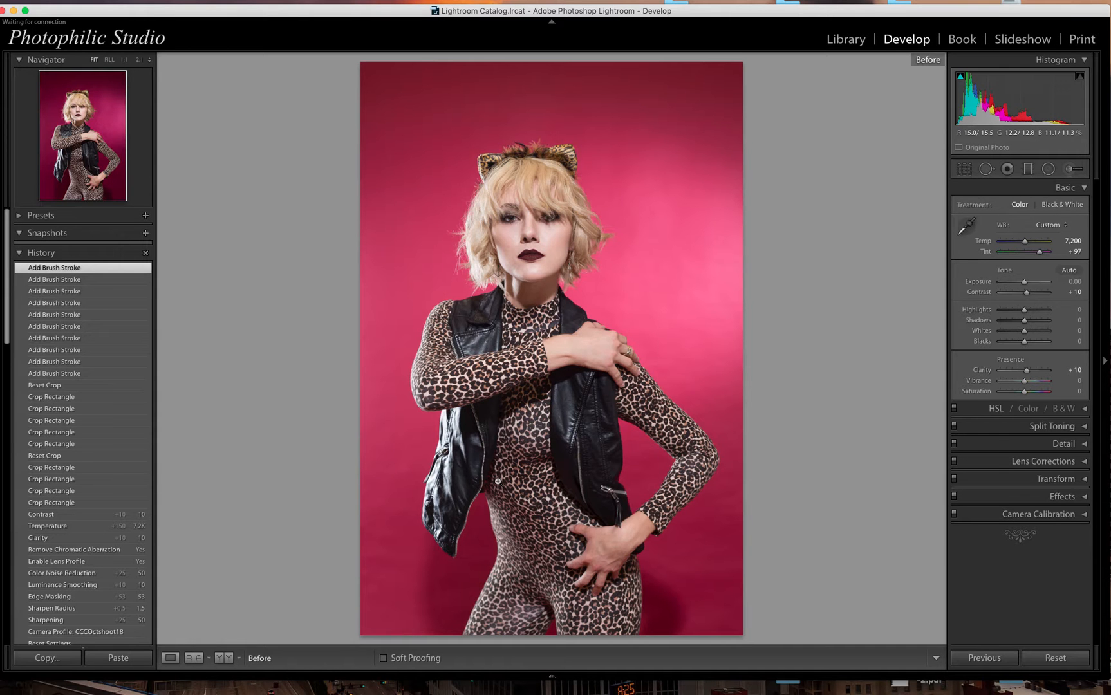
pyautogui.press('\\')
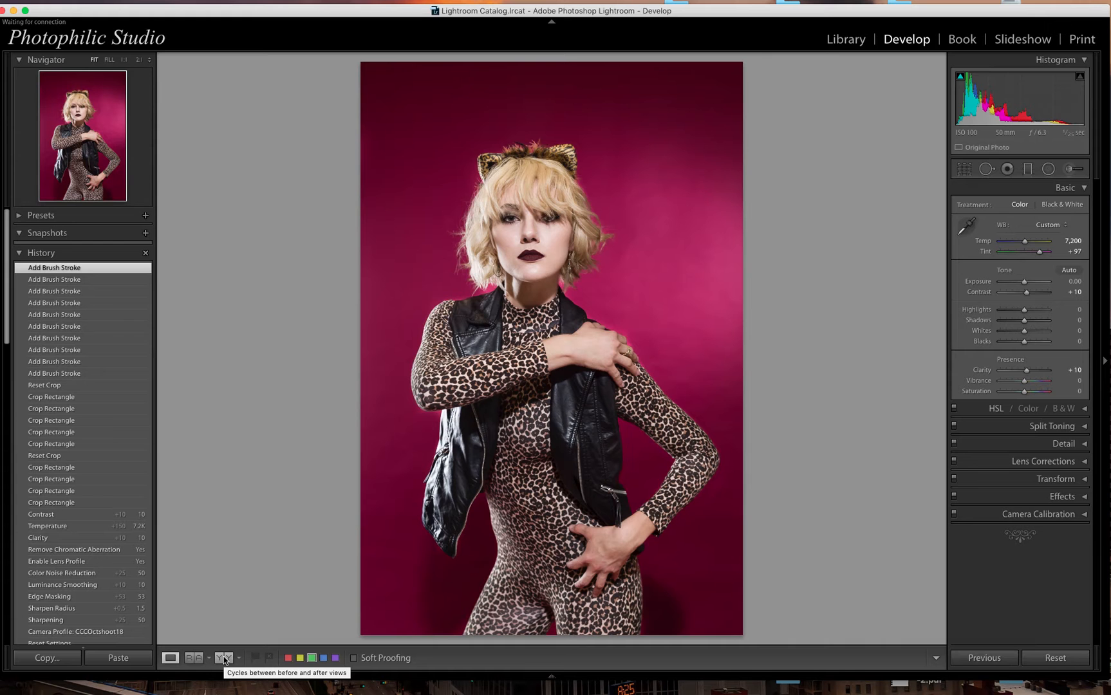
pyautogui.click(224, 658)
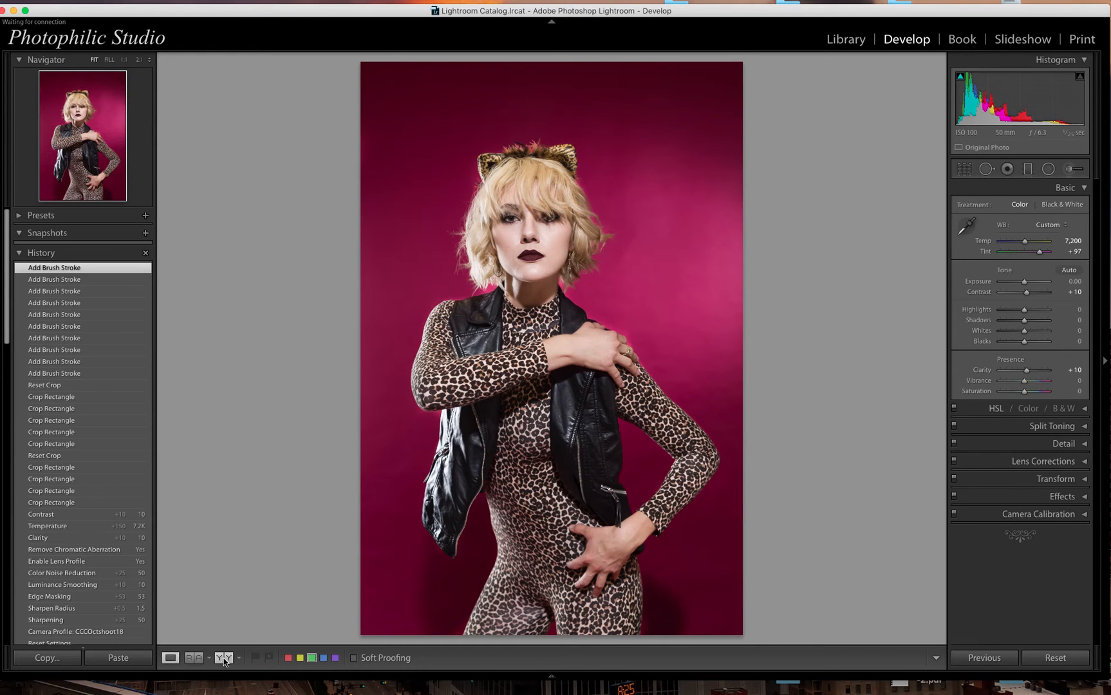
pyautogui.press('y')
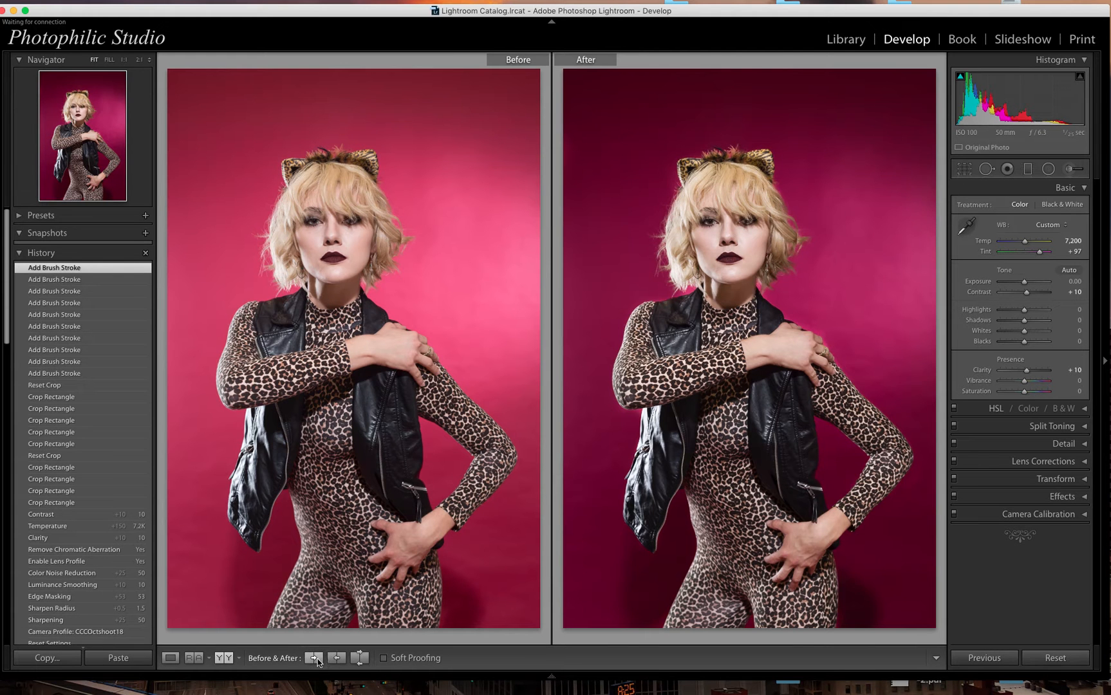
pyautogui.click(225, 659)
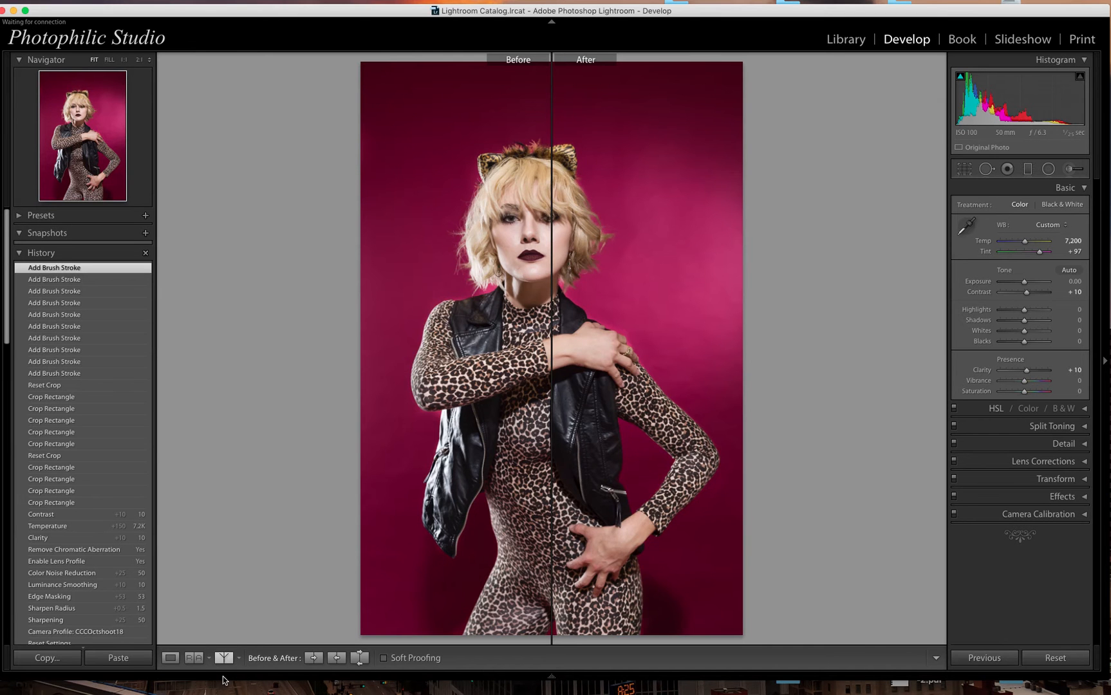
pyautogui.hotkey('alt', 'y')
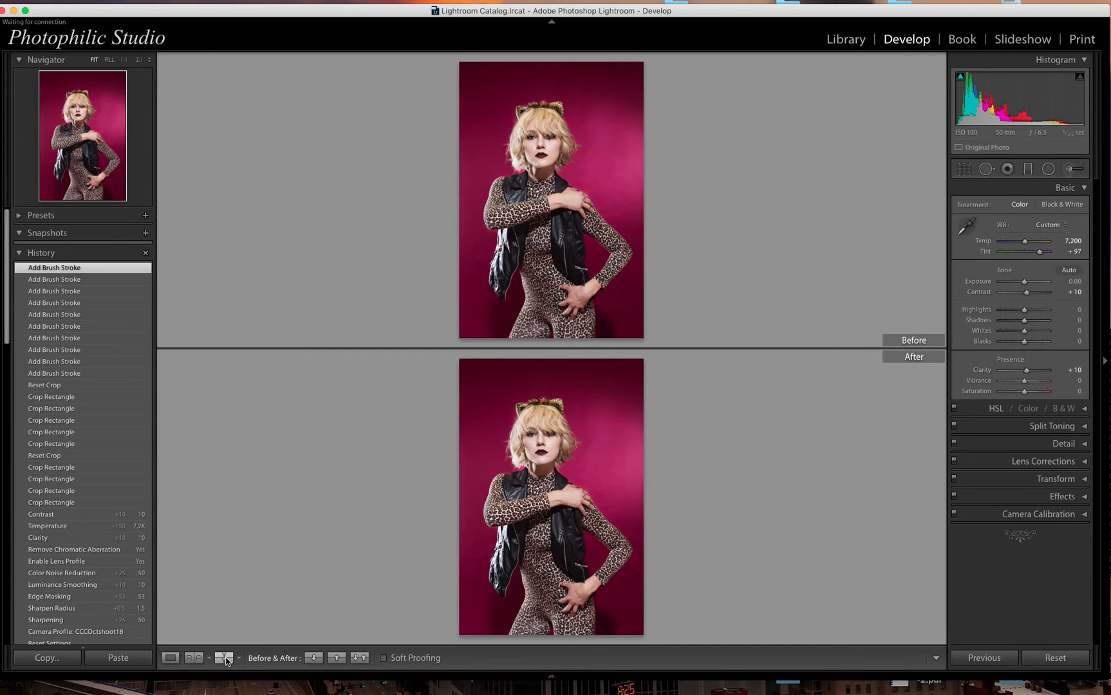
pyautogui.click(226, 661)
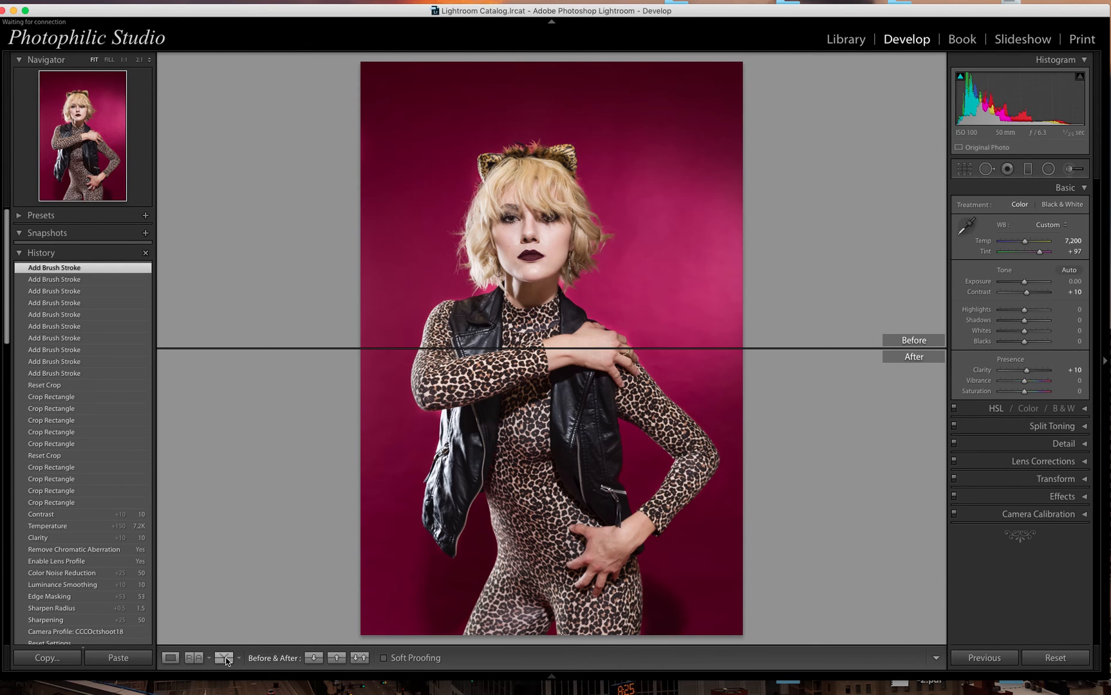
pyautogui.click(171, 658)
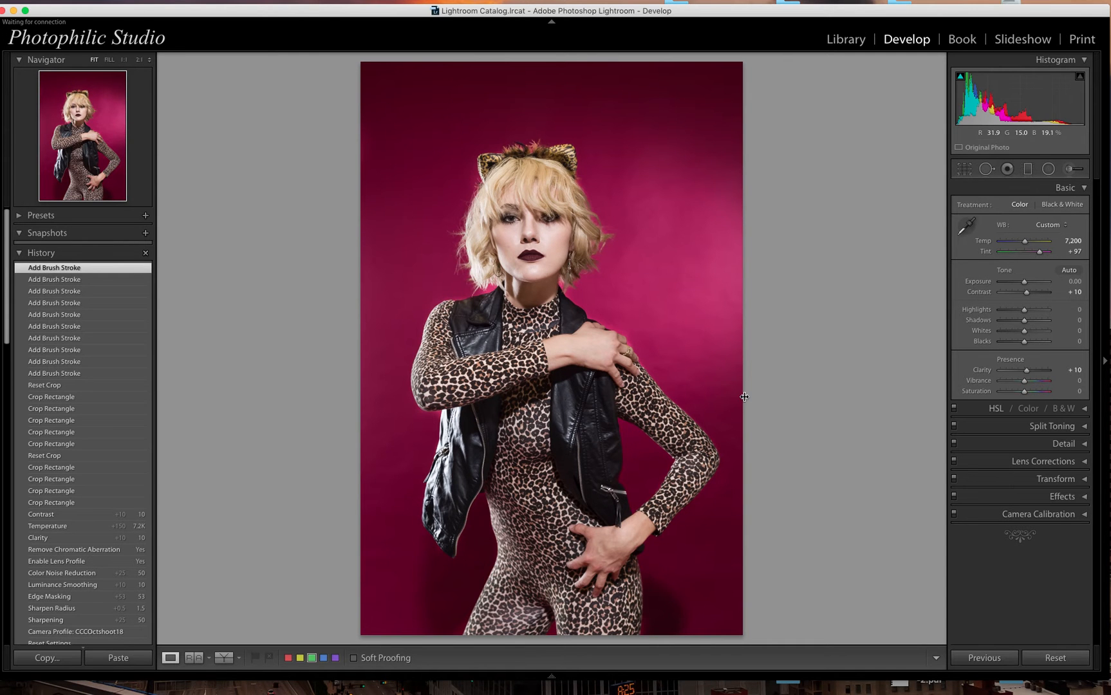
# - Crop the photo tighter around the model with the original aspect ratio locked, trimming the backdrop above the cat ears and at the sides
pyautogui.press('r')
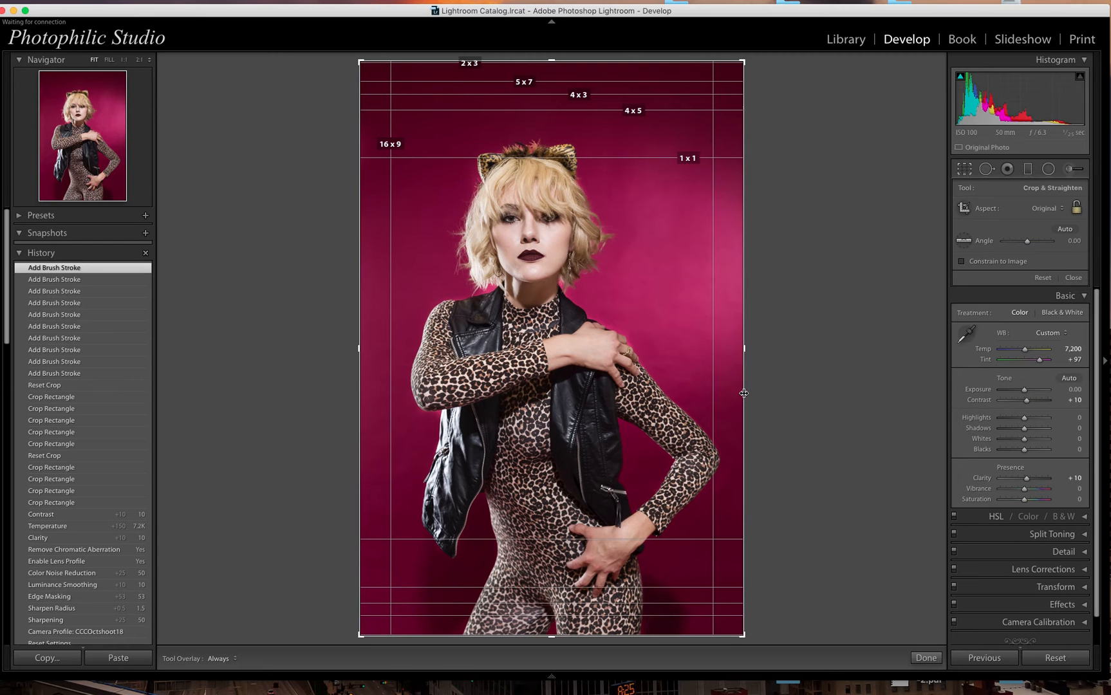
pyautogui.moveTo(552, 61); pyautogui.dragTo(555, 45)
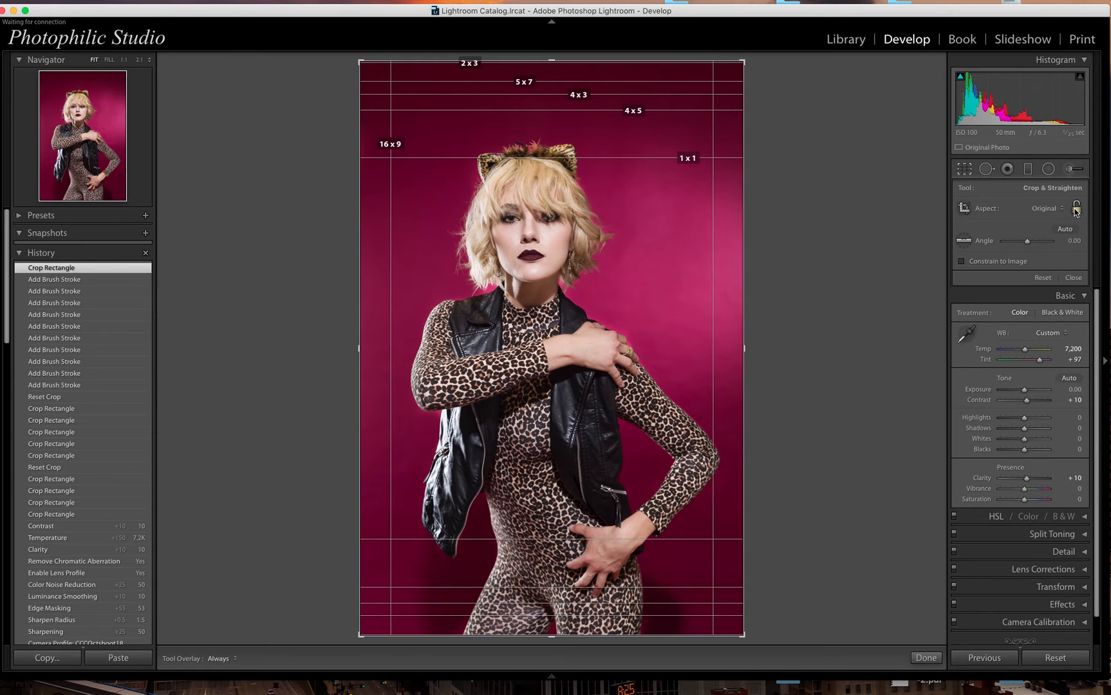
pyautogui.click(1077, 209)
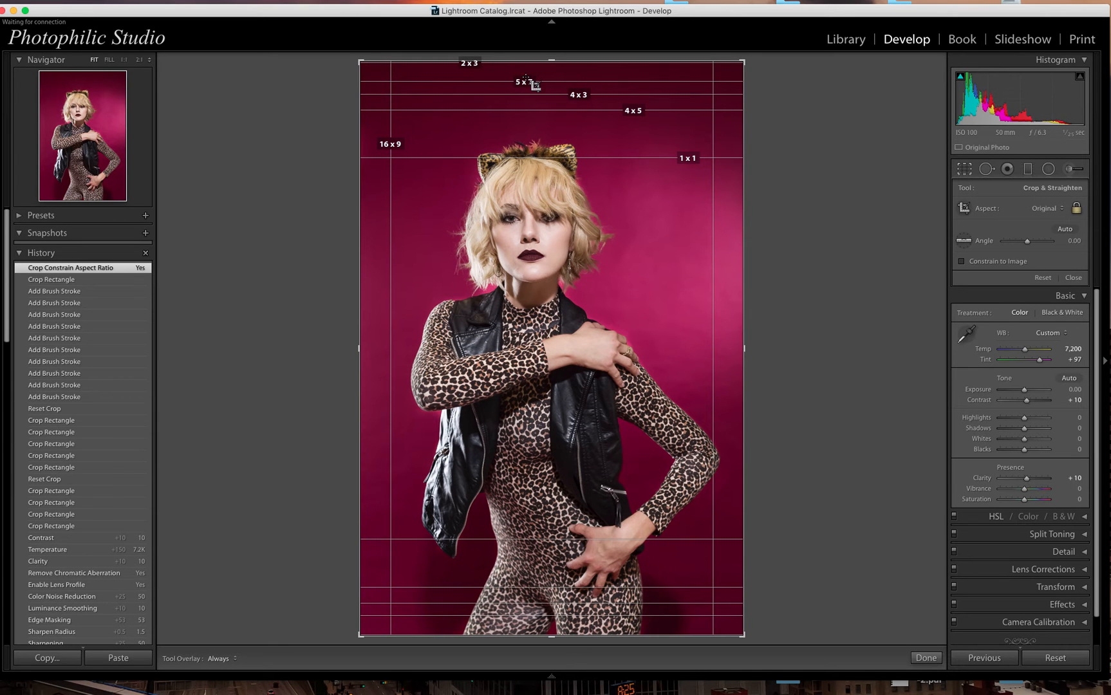
pyautogui.moveTo(551, 63); pyautogui.dragTo(550, 93)
pyautogui.moveTo(518, 257); pyautogui.dragTo(507, 257)
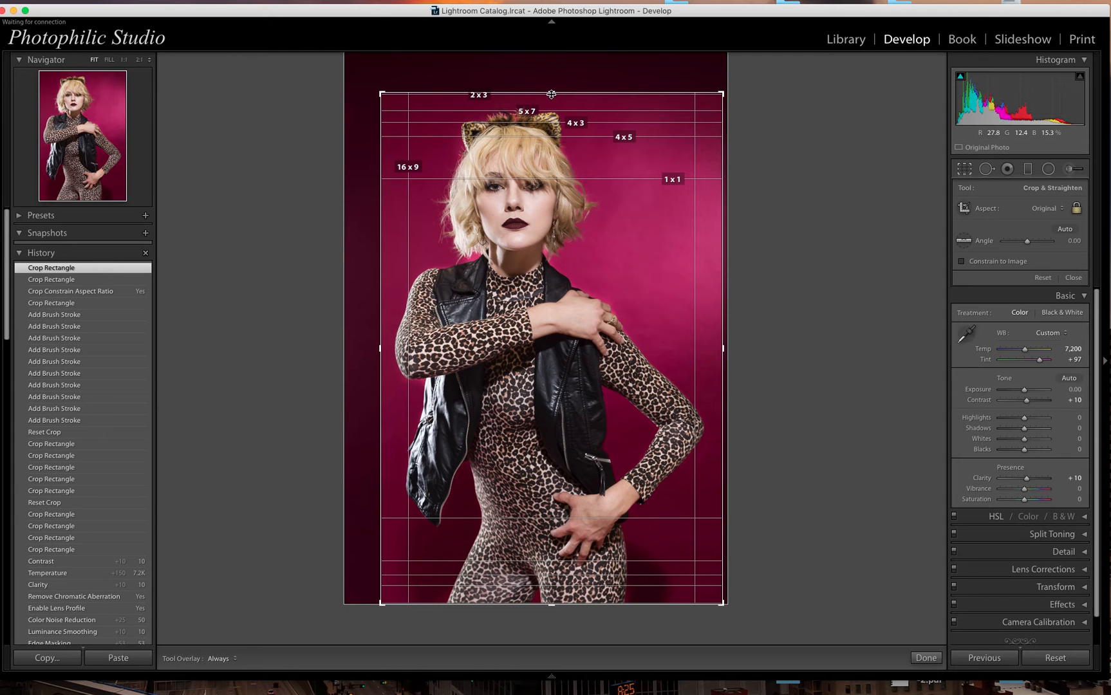
pyautogui.press('Return')
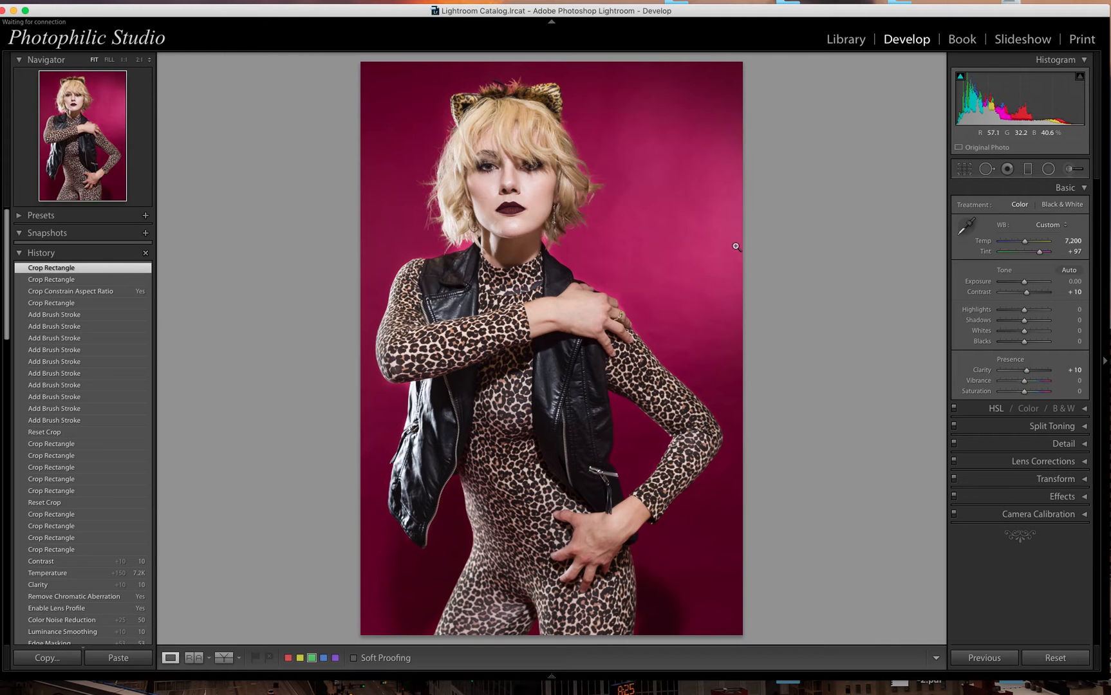
# - Paint the iris of the model's uncovered eye with a new size 3.0 Adjustment Brush mask and apply the Iris Enhance effect
pyautogui.click(486, 167)
pyautogui.moveTo(588, 181); pyautogui.dragTo(591, 286)
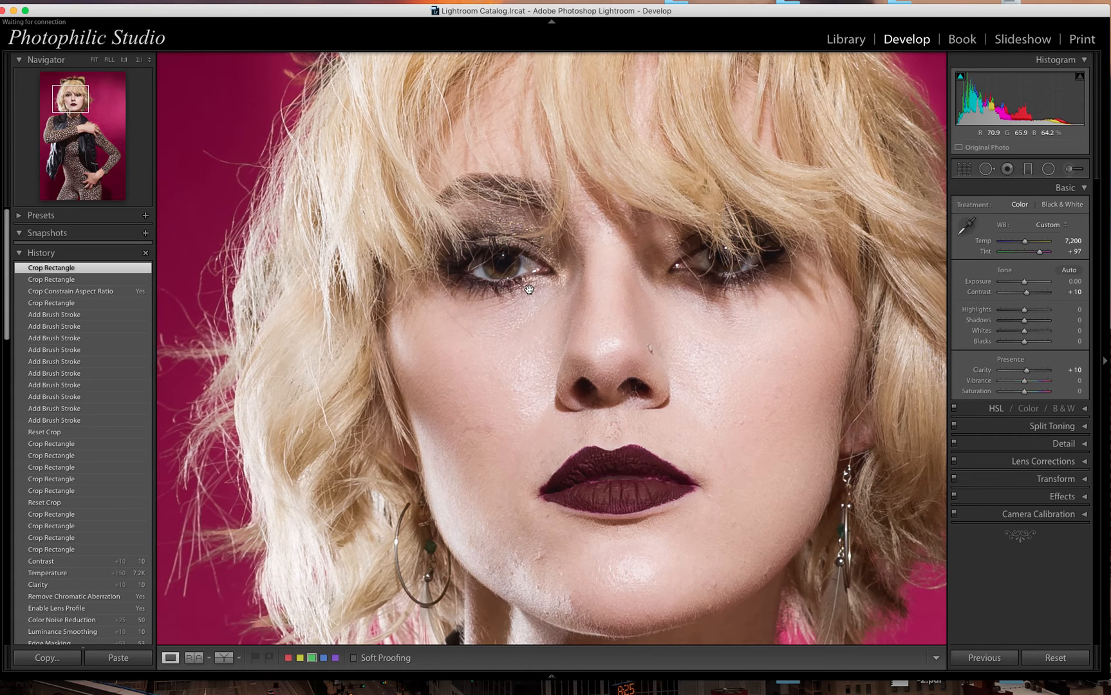
pyautogui.press('k')
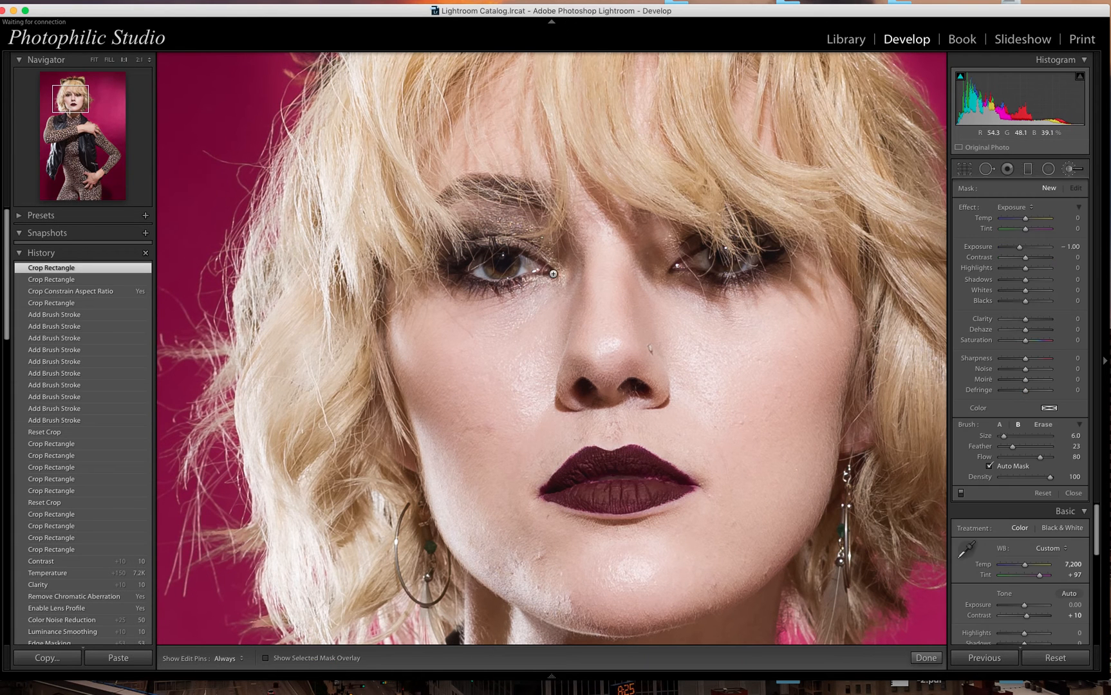
pyautogui.scroll(-3, 512, 267)
pyautogui.click(497, 269)
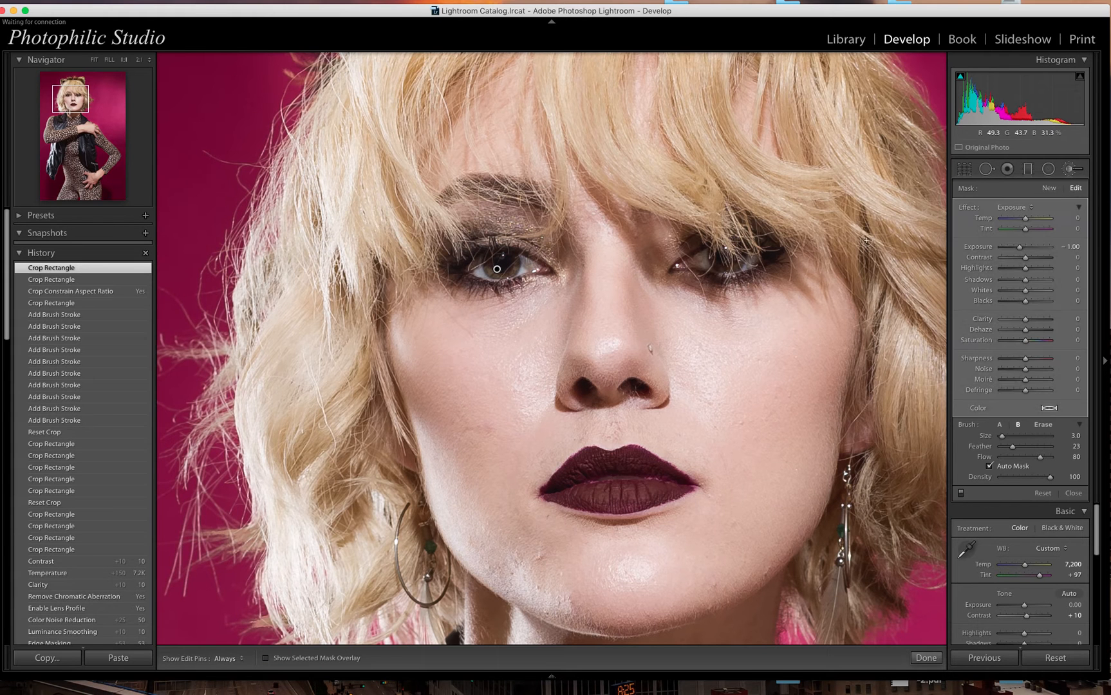
pyautogui.click(1015, 206)
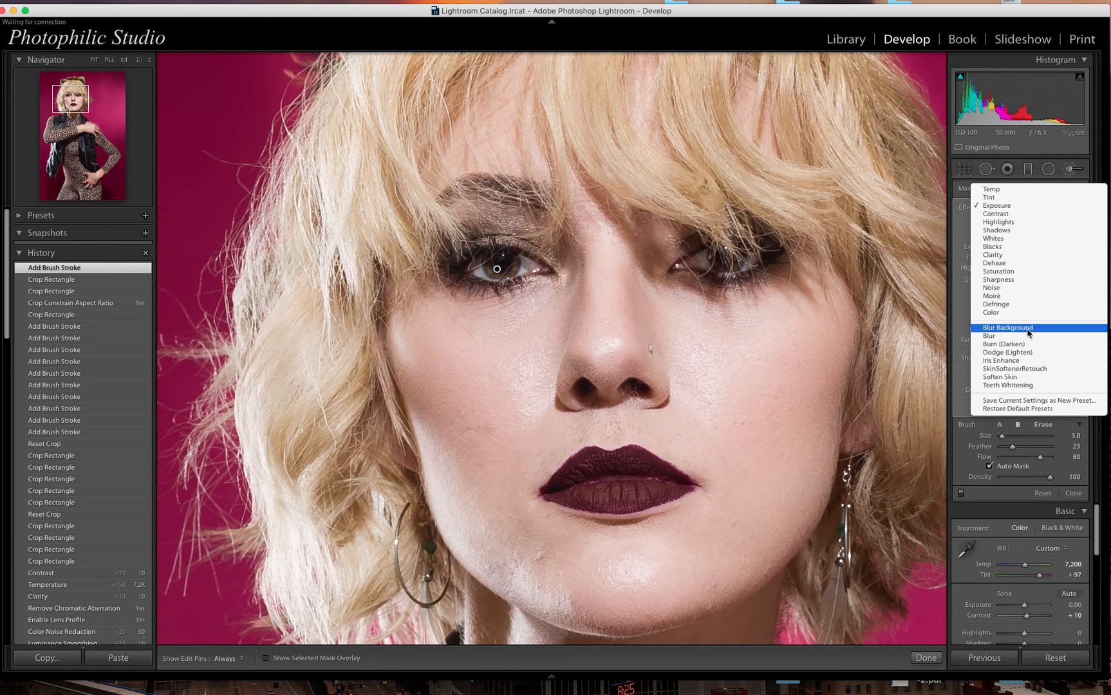
pyautogui.click(1009, 364)
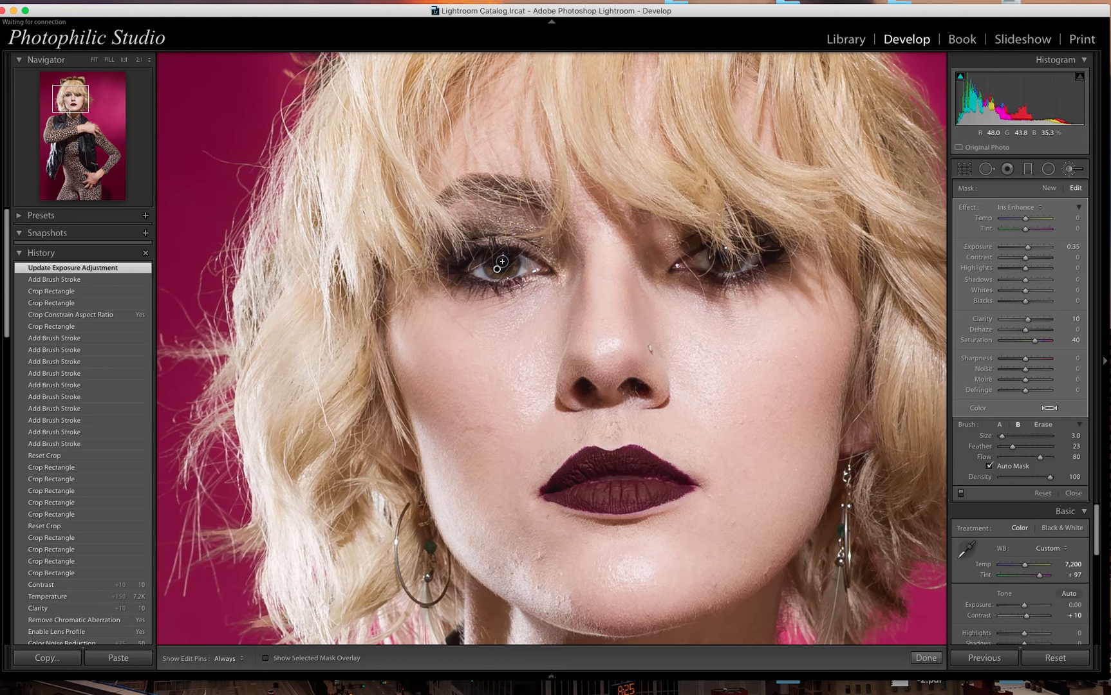
# - Brush Iris Enhance over the eye behind the fringe, add another dab to the first iris, and close the Adjustment Brush
pyautogui.press('h')
pyautogui.press('h')
pyautogui.moveTo(725, 269); pyautogui.dragTo(740, 262)
pyautogui.press('h')
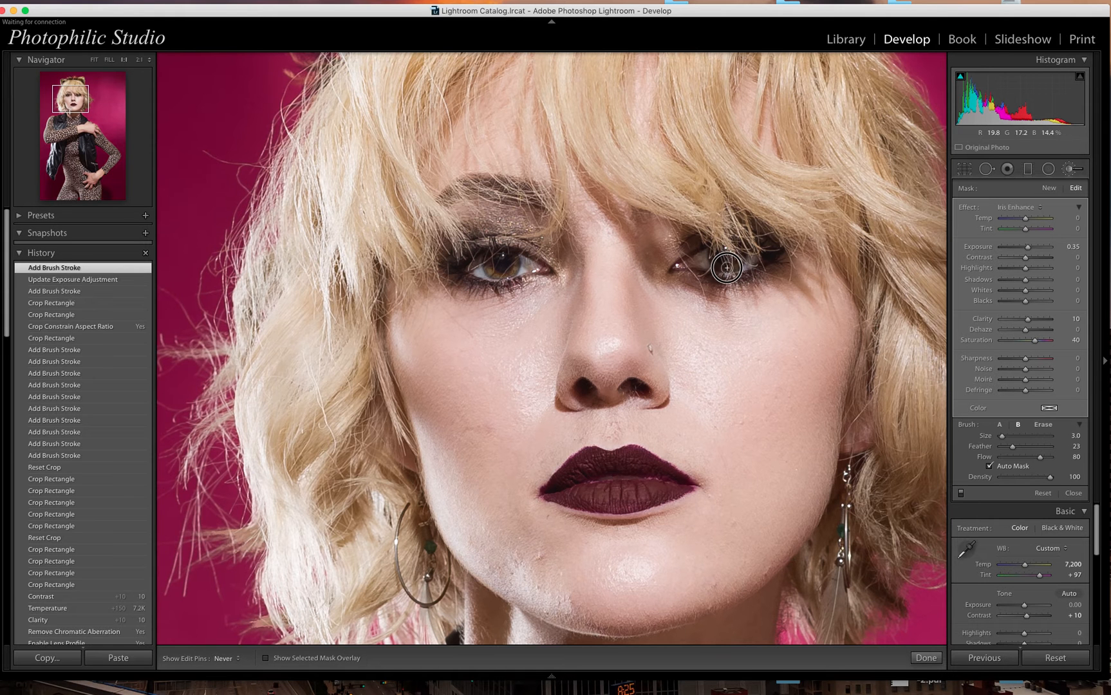
pyautogui.press('h')
pyautogui.click(718, 262)
pyautogui.press('h')
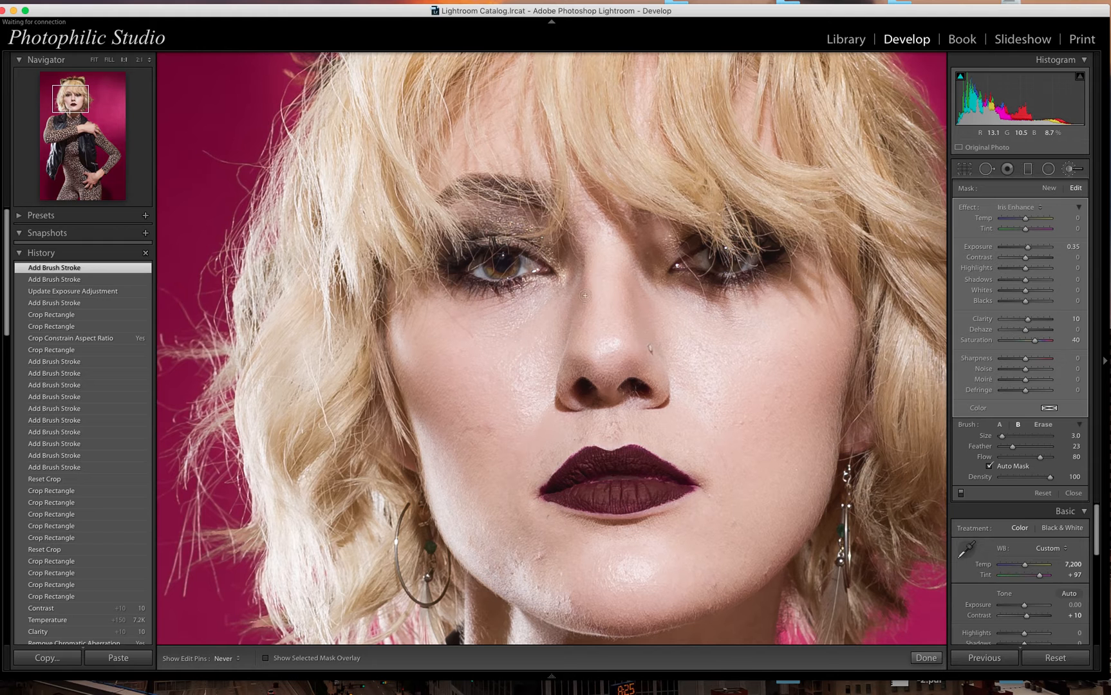
pyautogui.press('h')
pyautogui.click(498, 269)
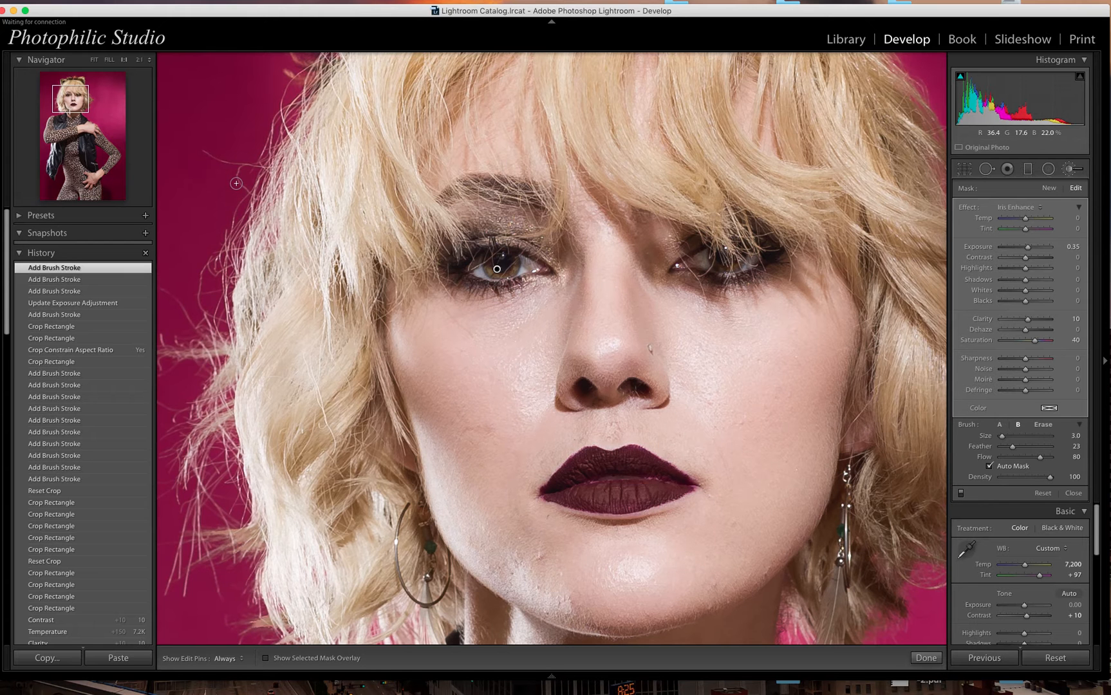
pyautogui.press('k')
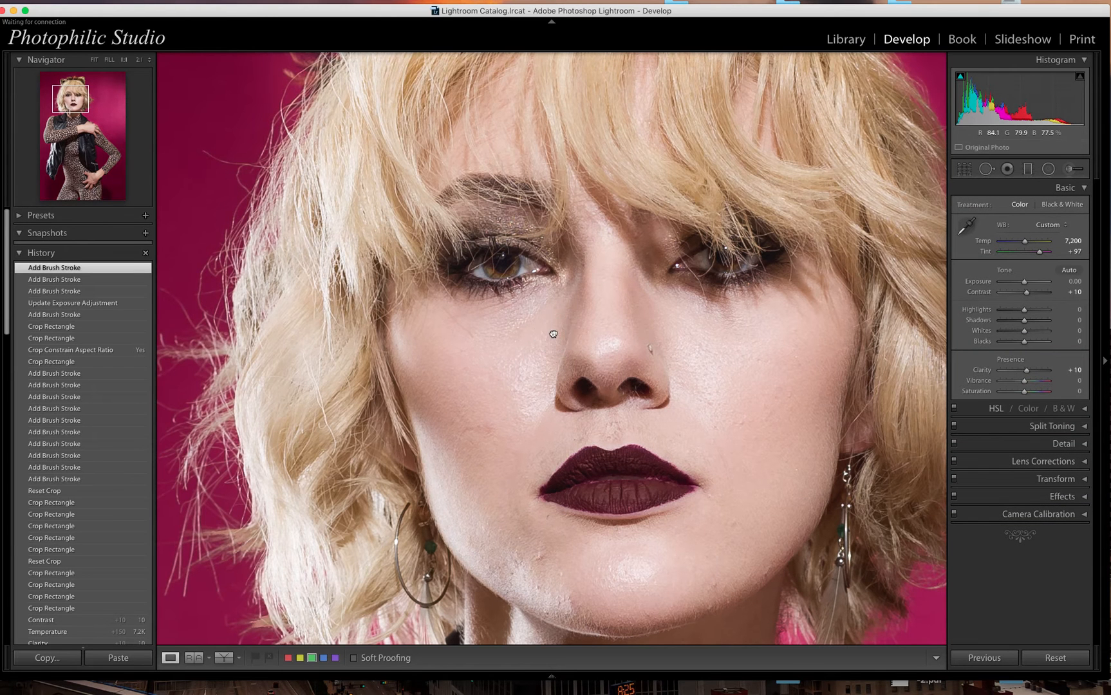
# - Examine the enhanced eyes close up and in the whole photo, and toggle the before view to compare
pyautogui.moveTo(536, 327); pyautogui.dragTo(539, 313)
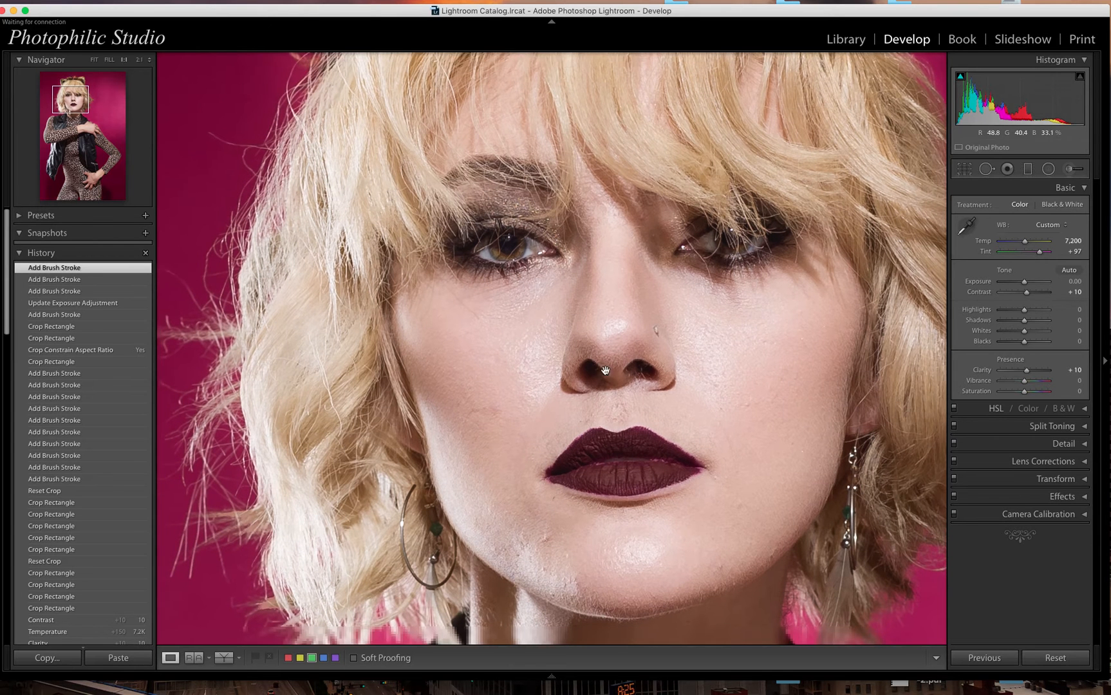
pyautogui.click(549, 359)
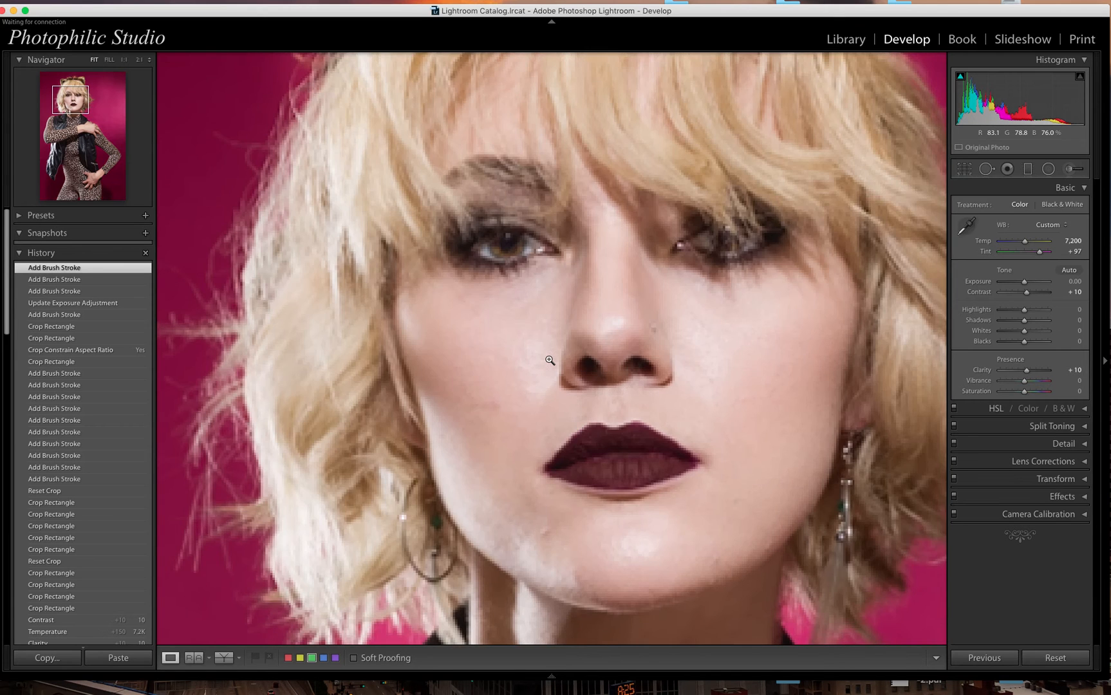
pyautogui.click(550, 360)
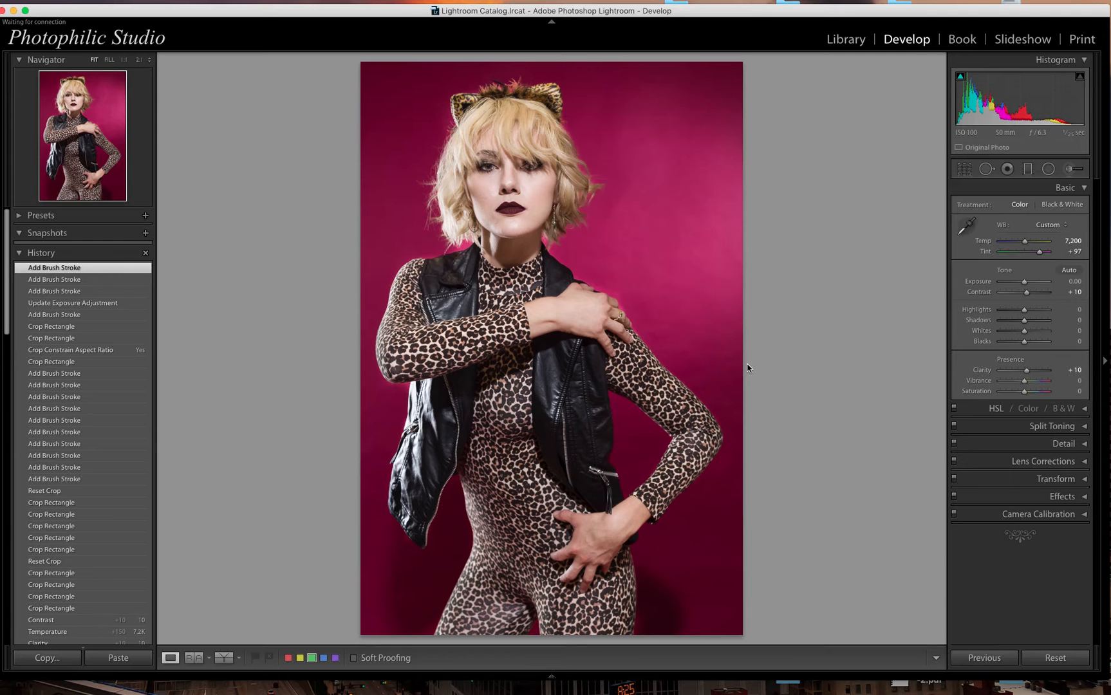
pyautogui.press('\\')
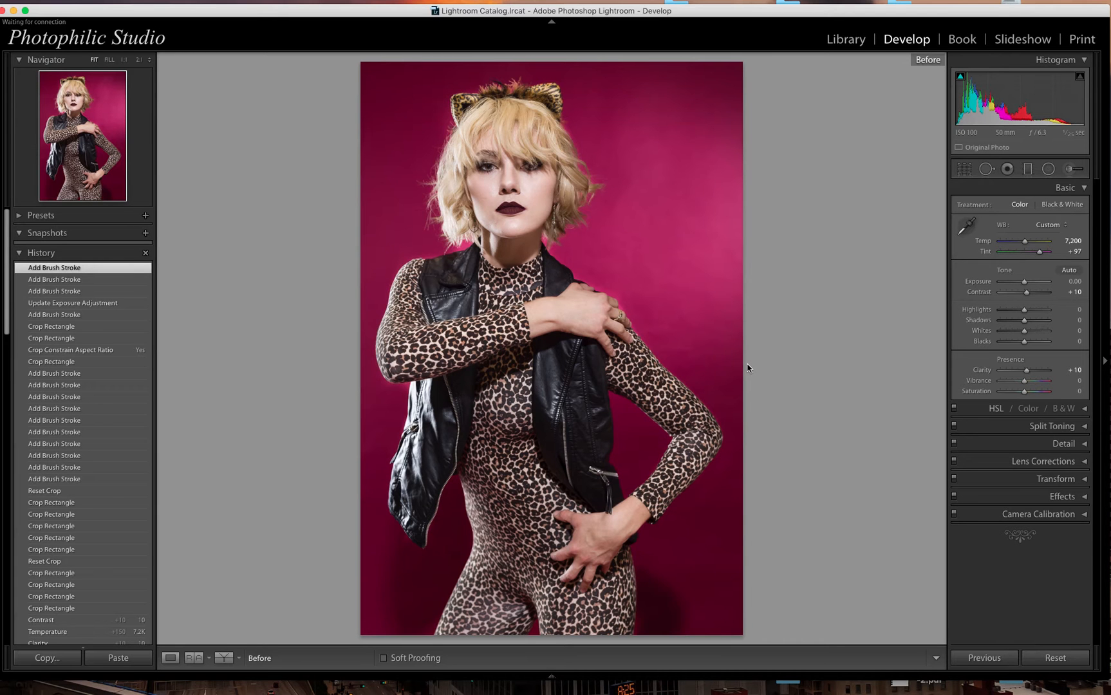
pyautogui.press('\\')
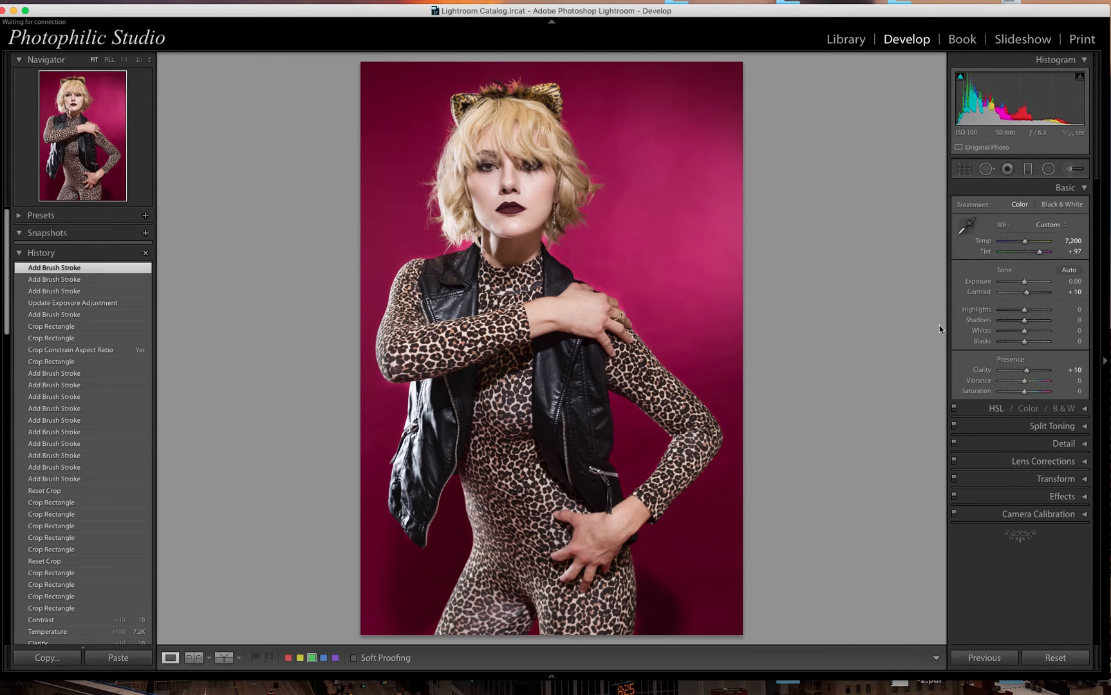
pyautogui.press('\\')
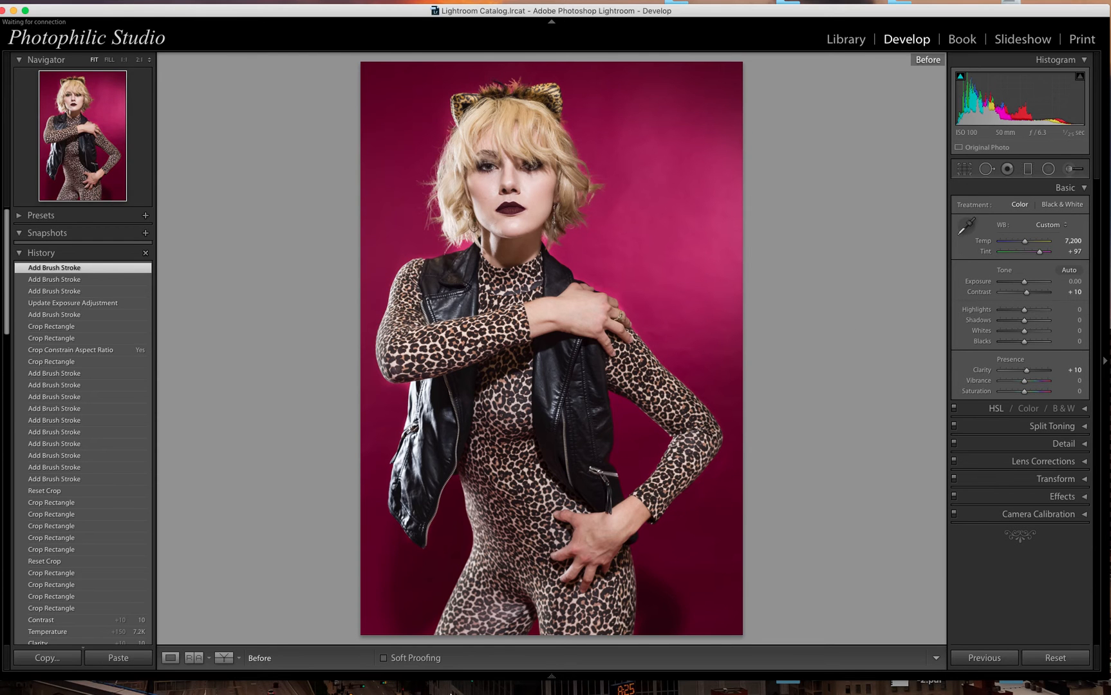
pyautogui.moveTo(406, 693)
pyautogui.press('k')
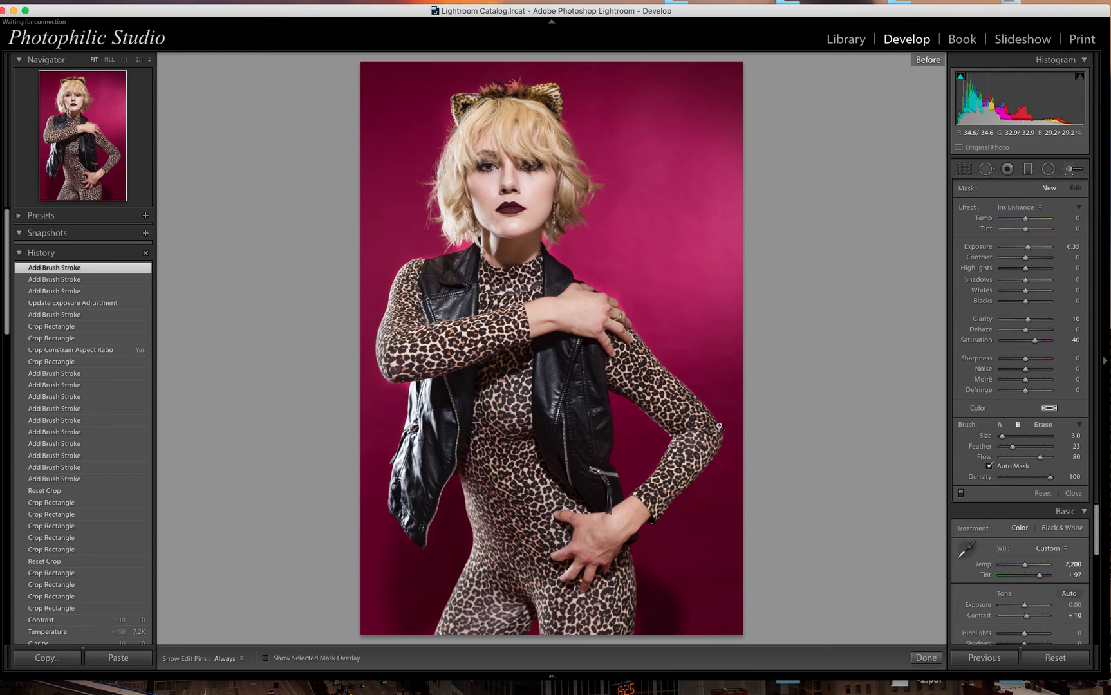
pyautogui.press('k')
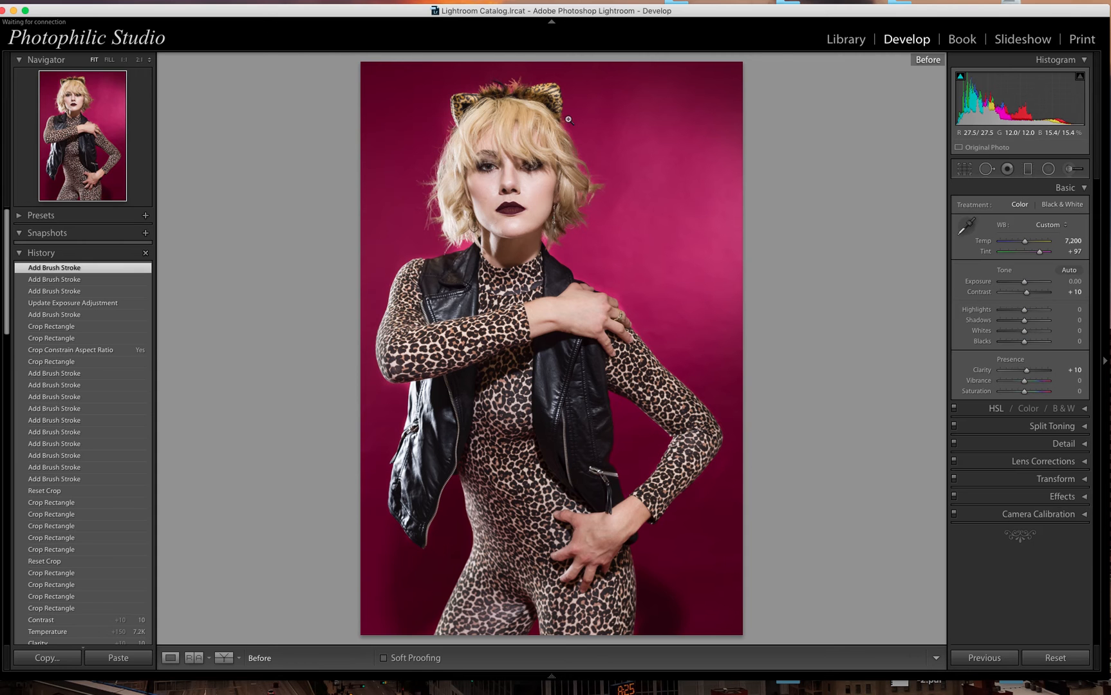
# - Try to heal the blemish on the model's chin with the Spot Removal tool, and close the tool
pyautogui.click(496, 213)
pyautogui.click(565, 247)
pyautogui.moveTo(566, 247); pyautogui.dragTo(556, 413)
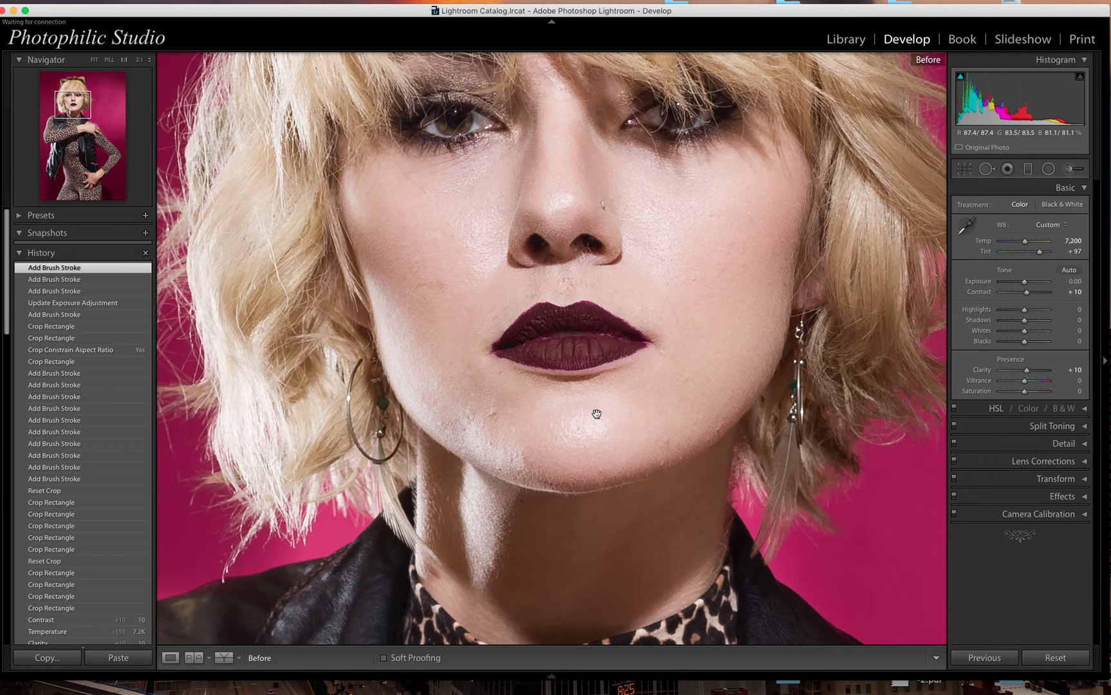
pyautogui.press('q')
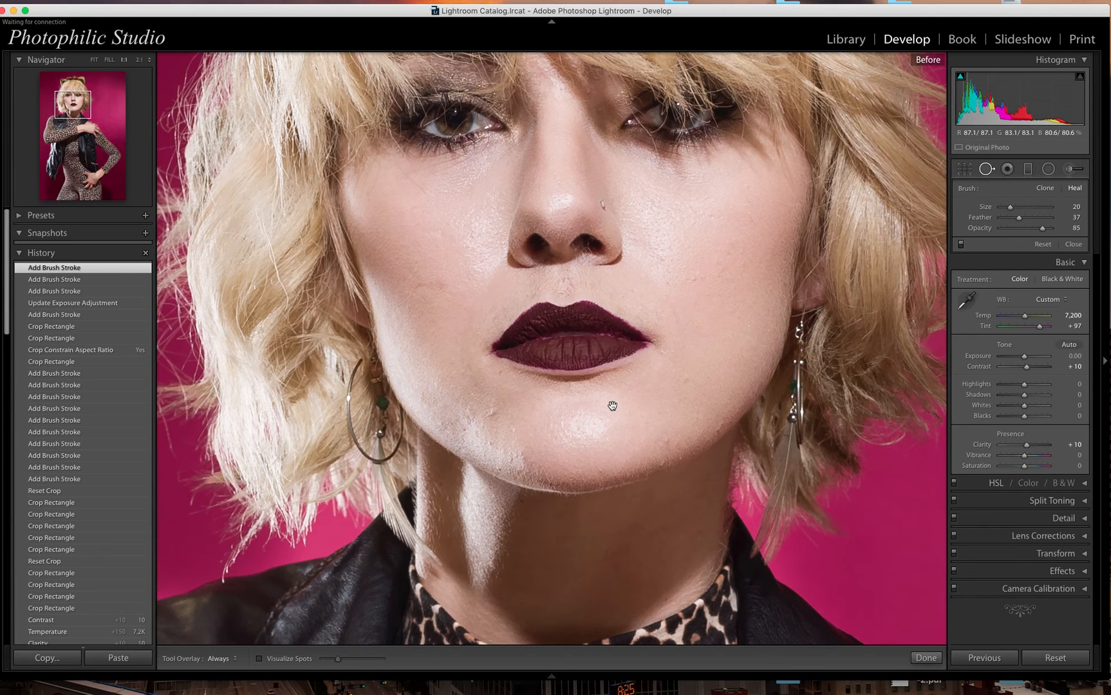
pyautogui.press('q')
pyautogui.press('q')
pyautogui.click(490, 414)
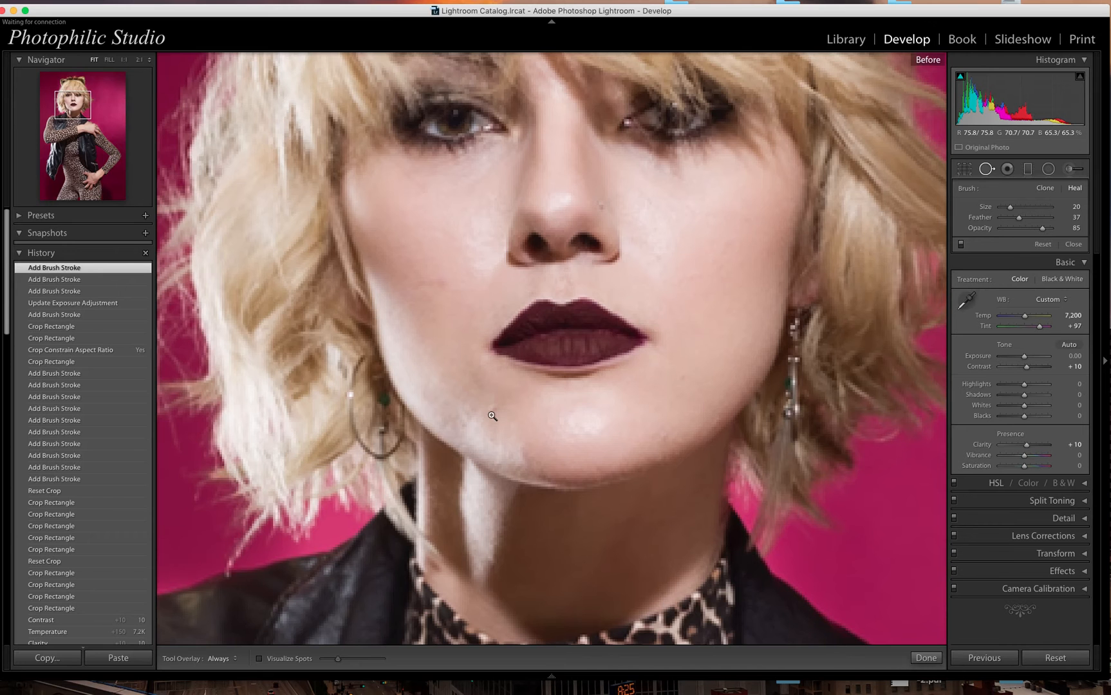
pyautogui.click(493, 416)
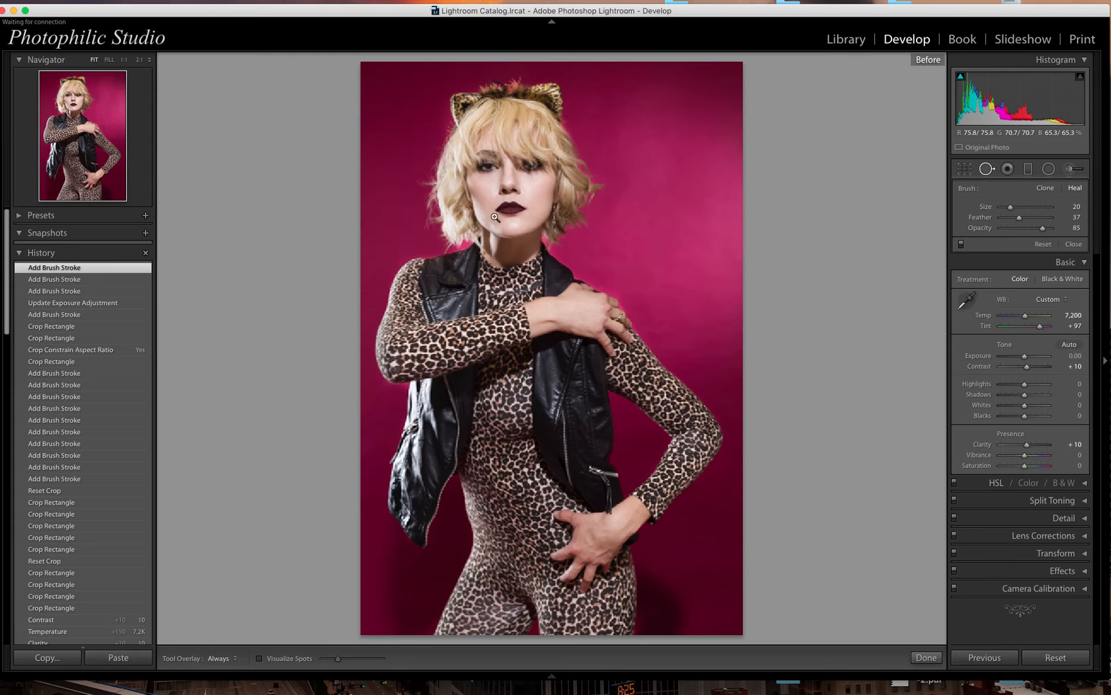
pyautogui.click(991, 170)
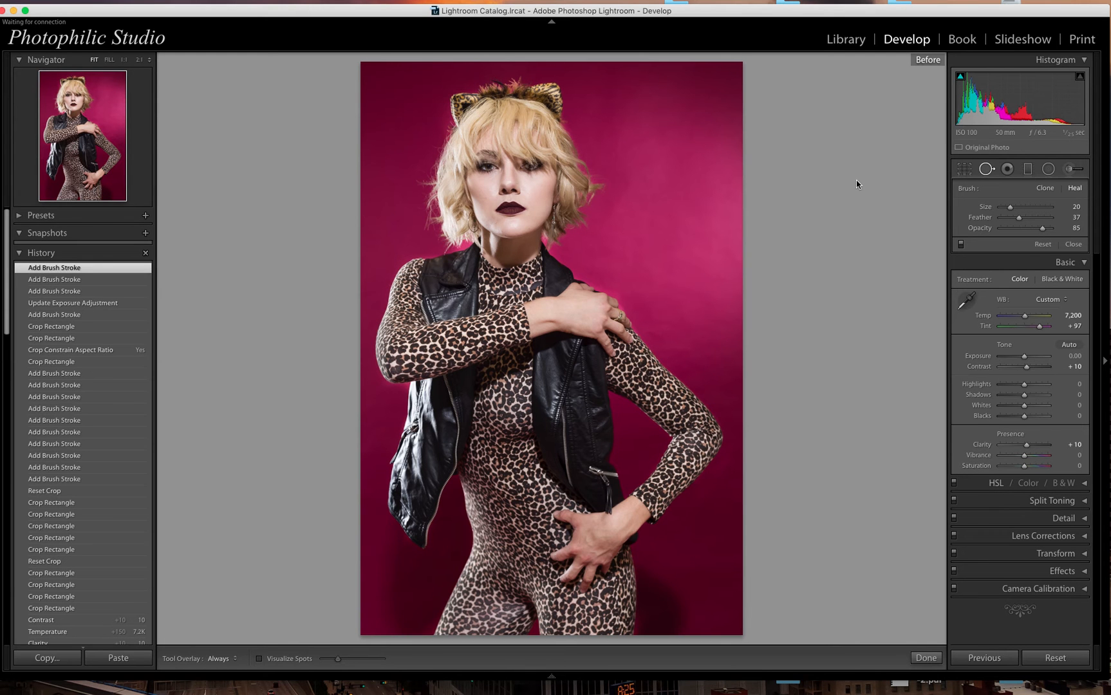
pyautogui.press('q')
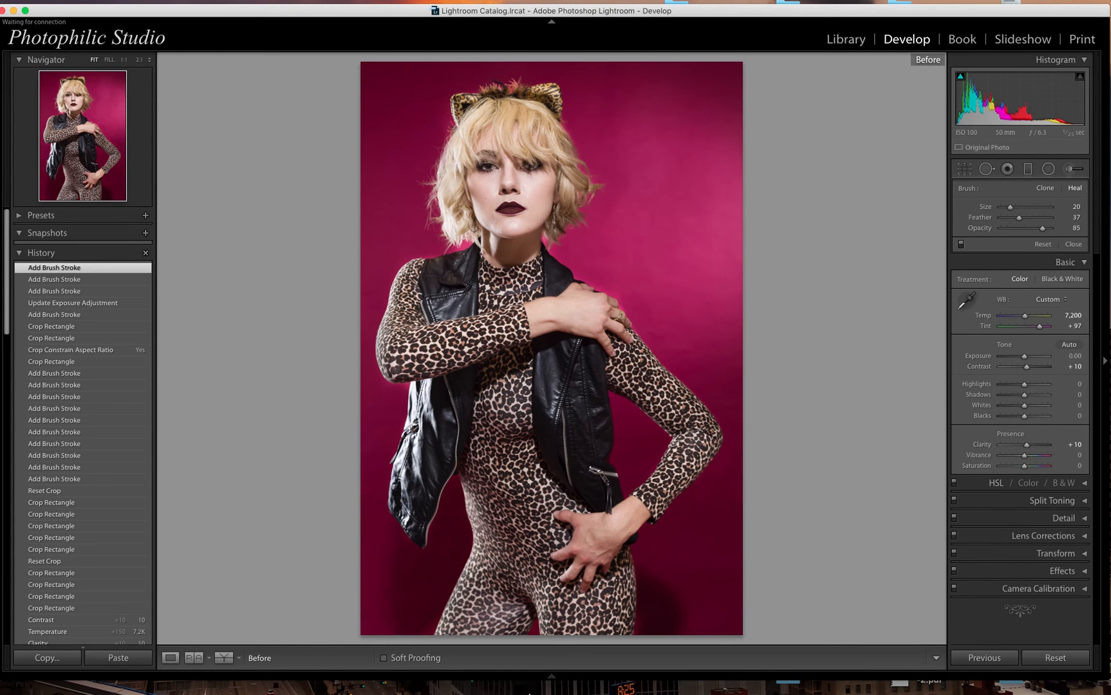
pyautogui.moveTo(584, 686)
pyautogui.press('q')
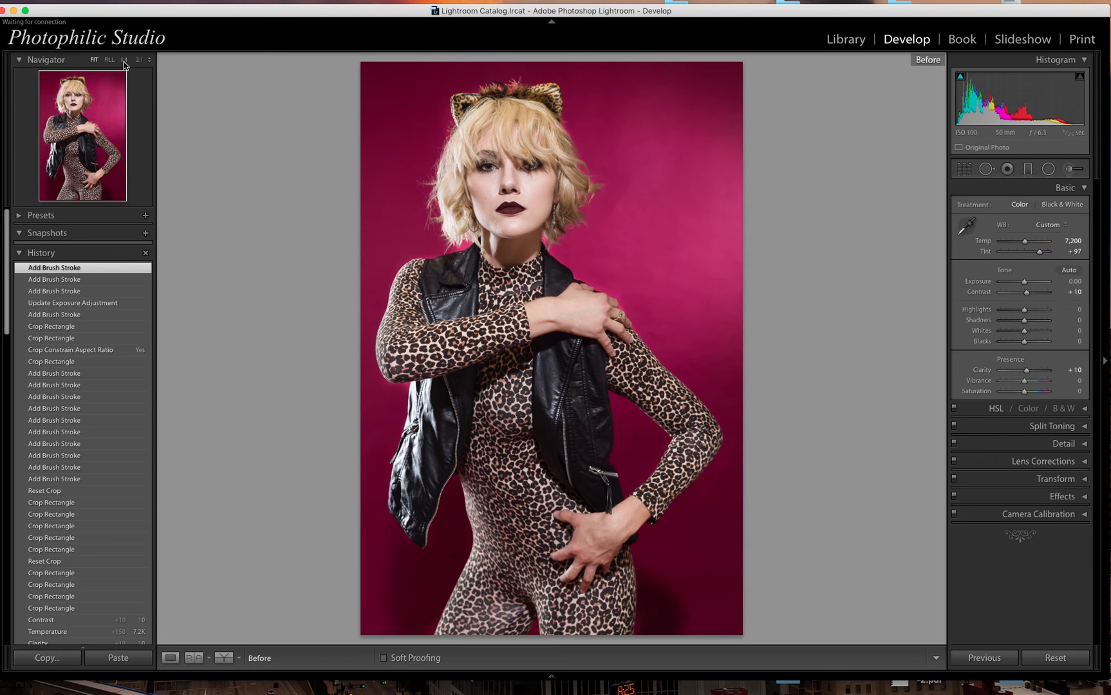
# - Examine the model's face at 1:1 and review the Spot Removal tool's Clone and Heal modes
pyautogui.click(124, 60)
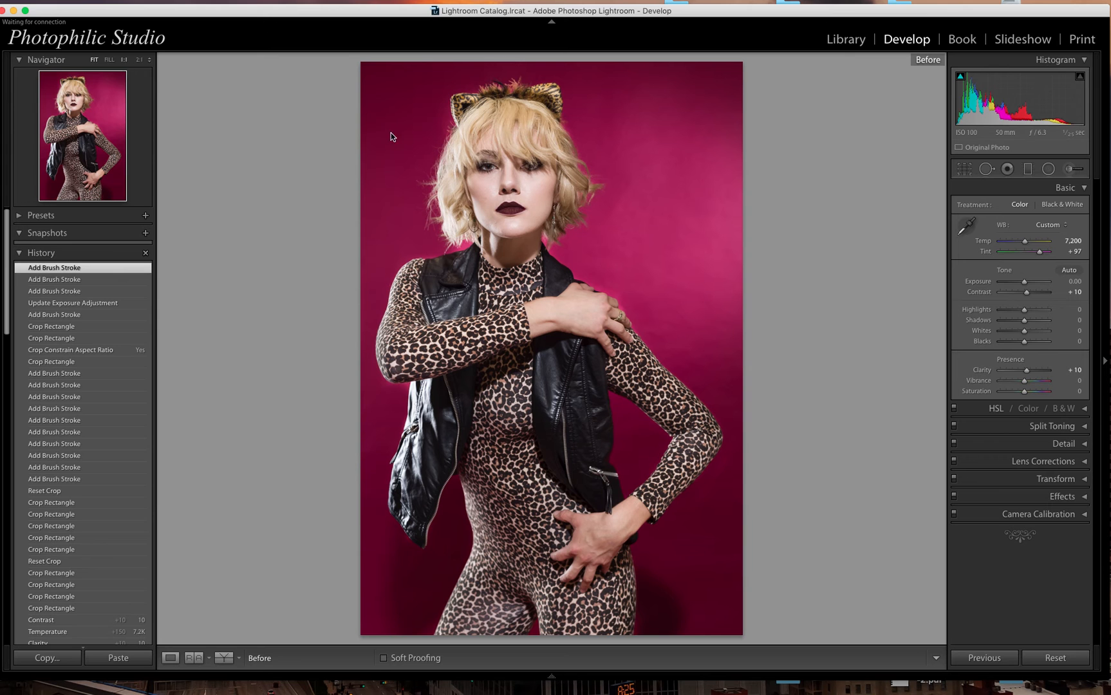
pyautogui.click(502, 188)
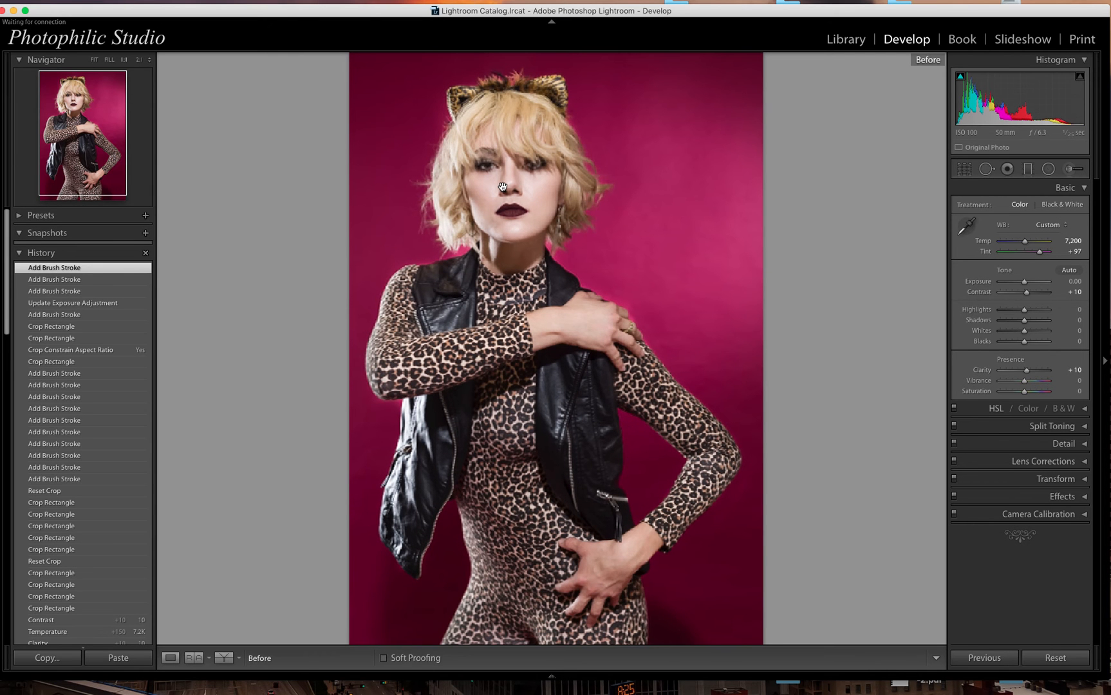
pyautogui.click(502, 187)
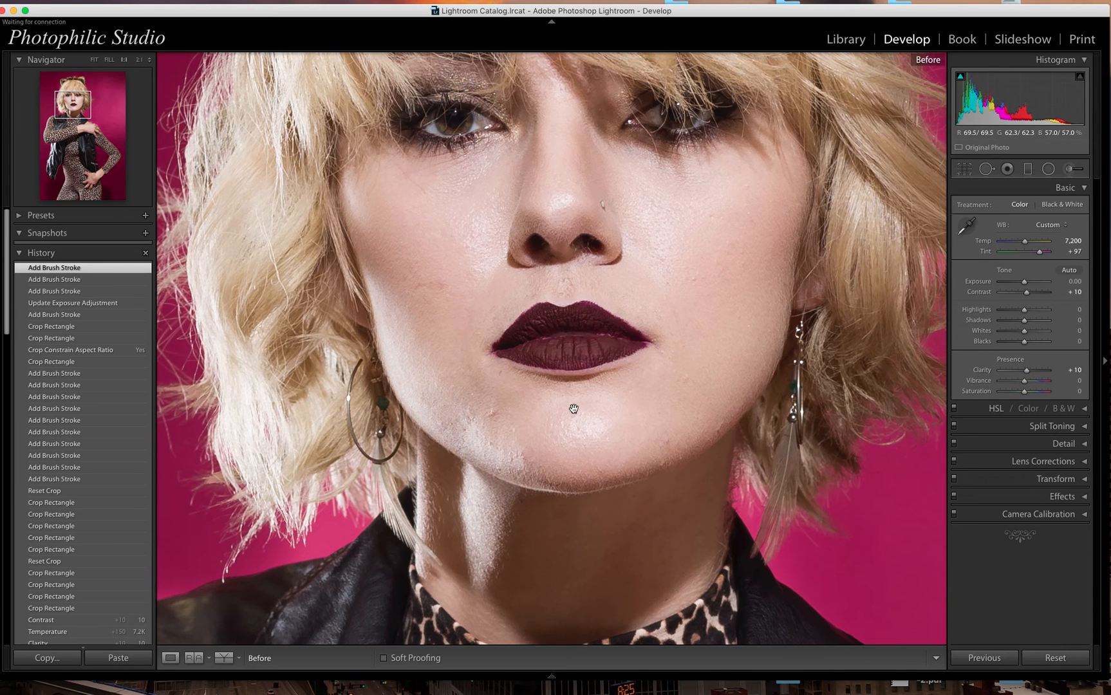
pyautogui.press('q')
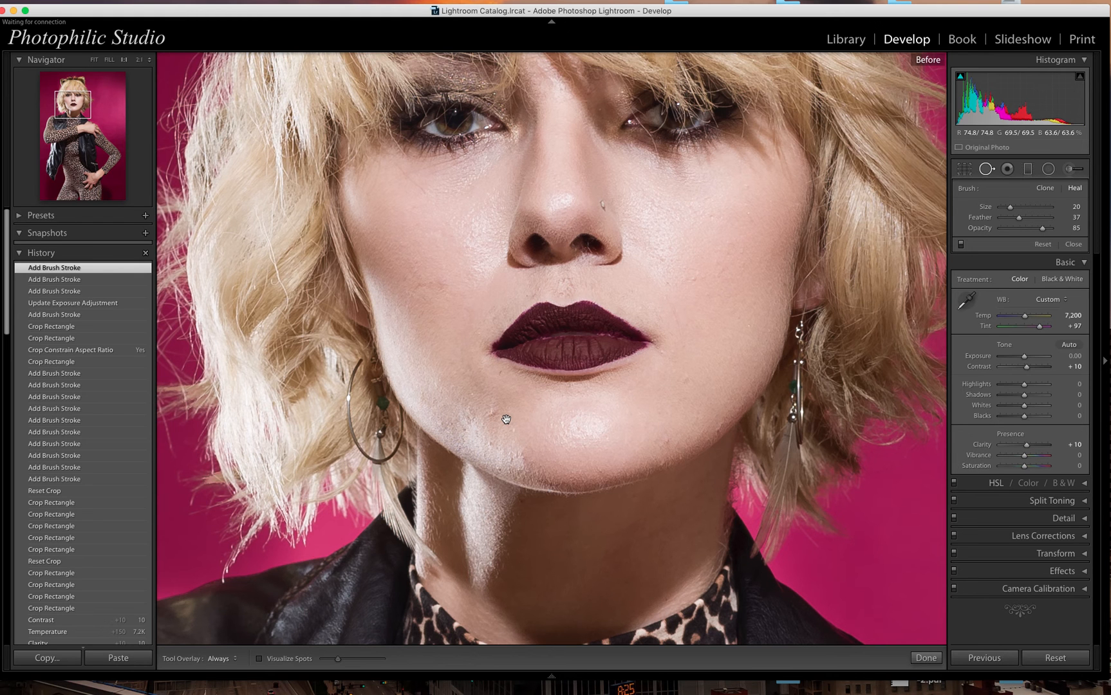
pyautogui.press('q')
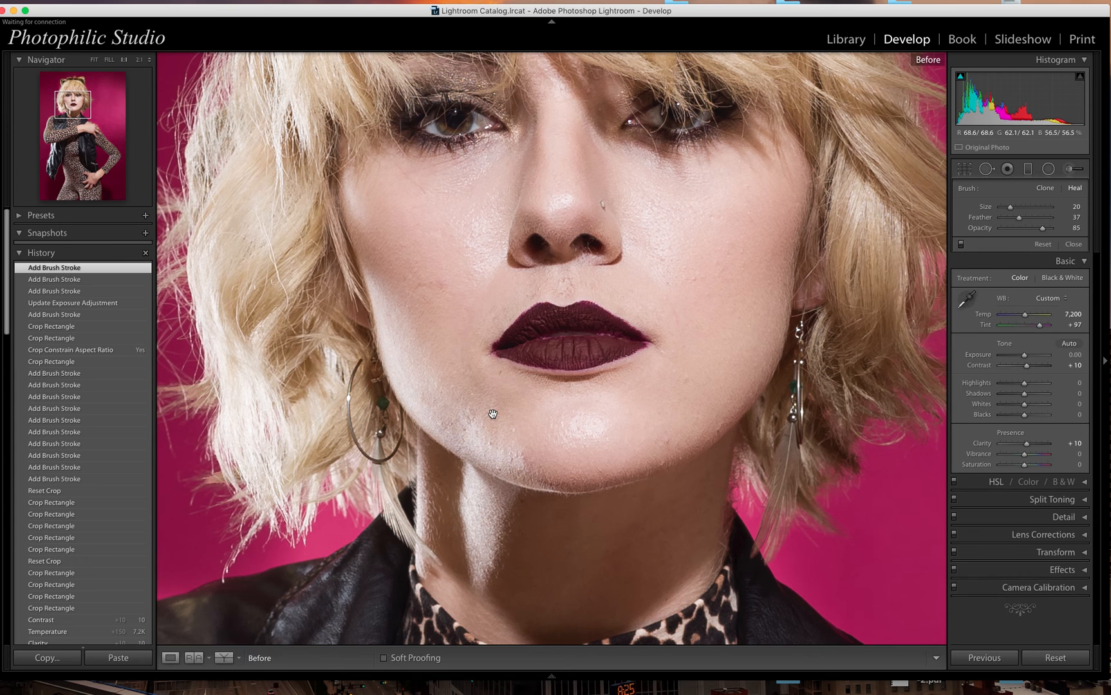
pyautogui.press('q')
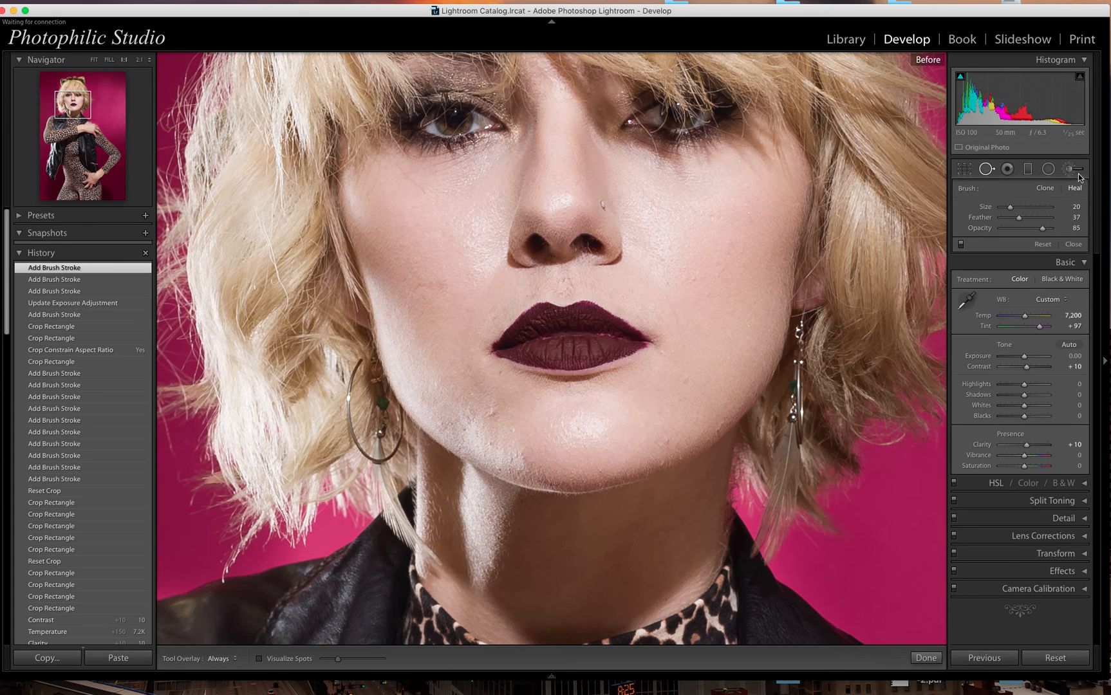
pyautogui.click(1045, 188)
pyautogui.click(1074, 189)
pyautogui.click(986, 168)
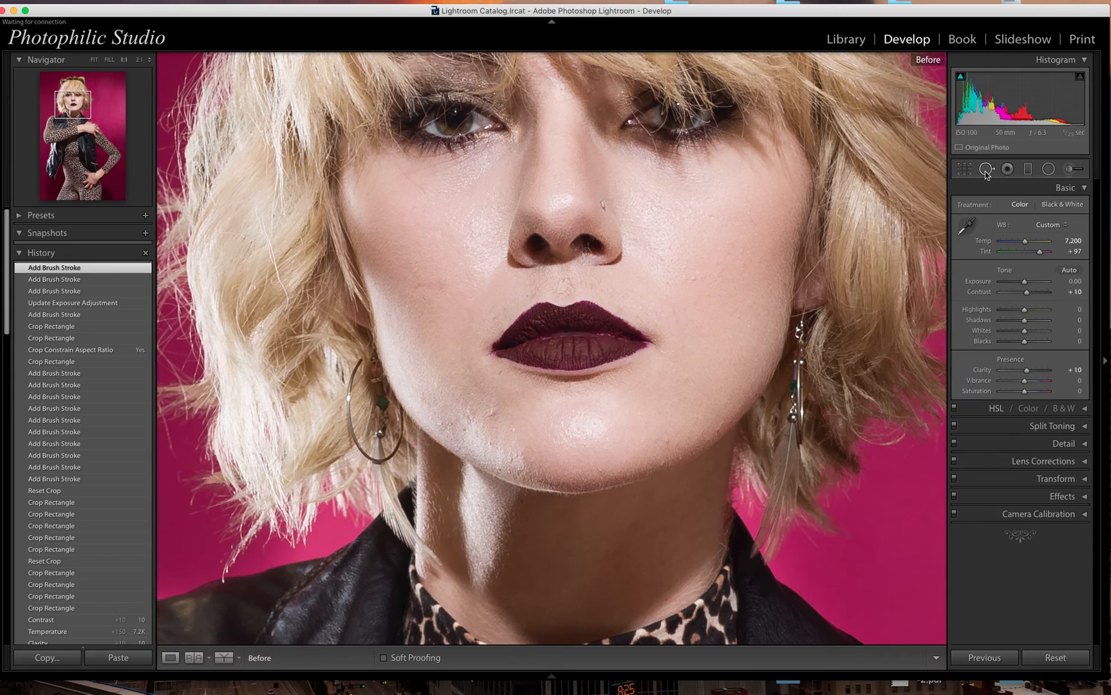
pyautogui.click(746, 228)
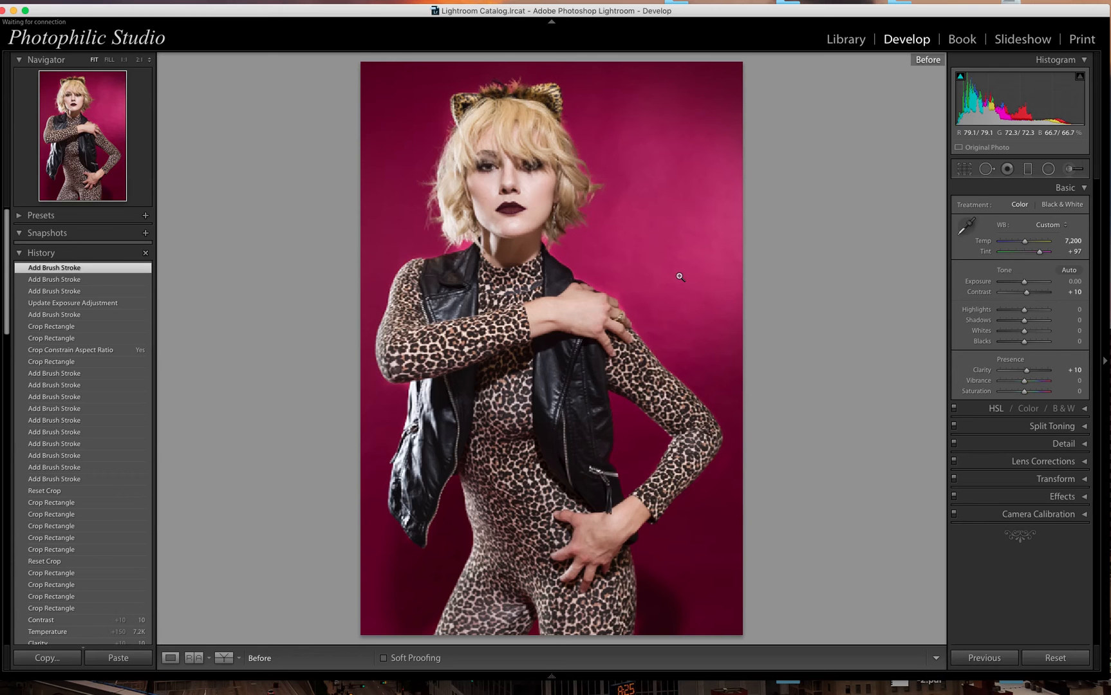
pyautogui.press('k')
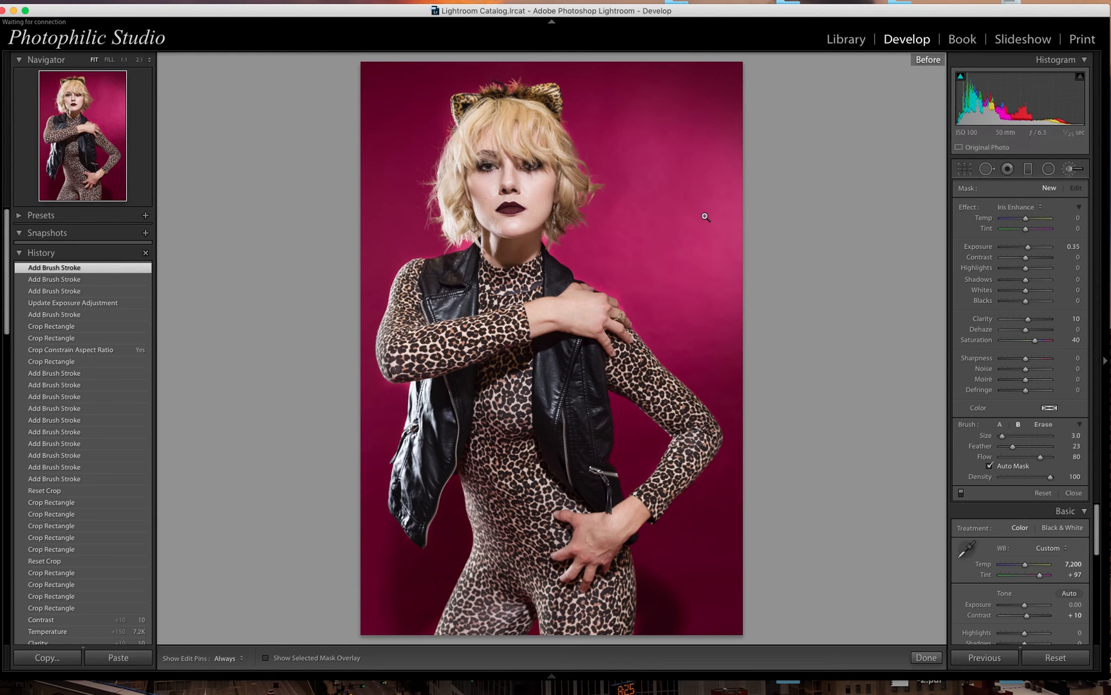
pyautogui.press('k')
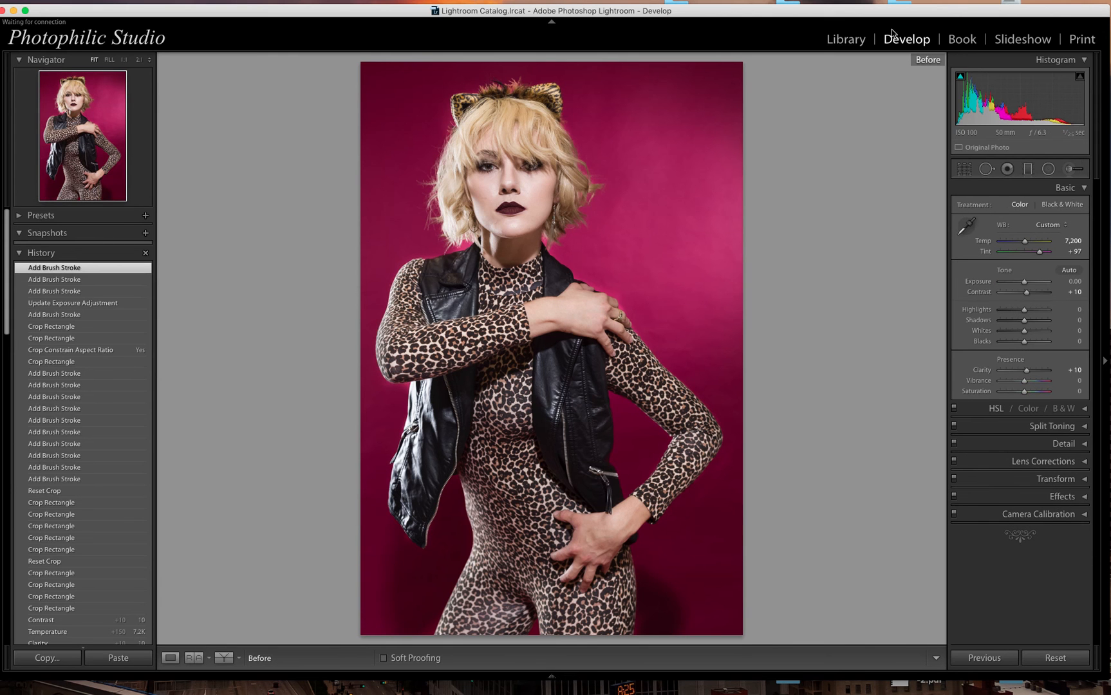
pyautogui.click(847, 39)
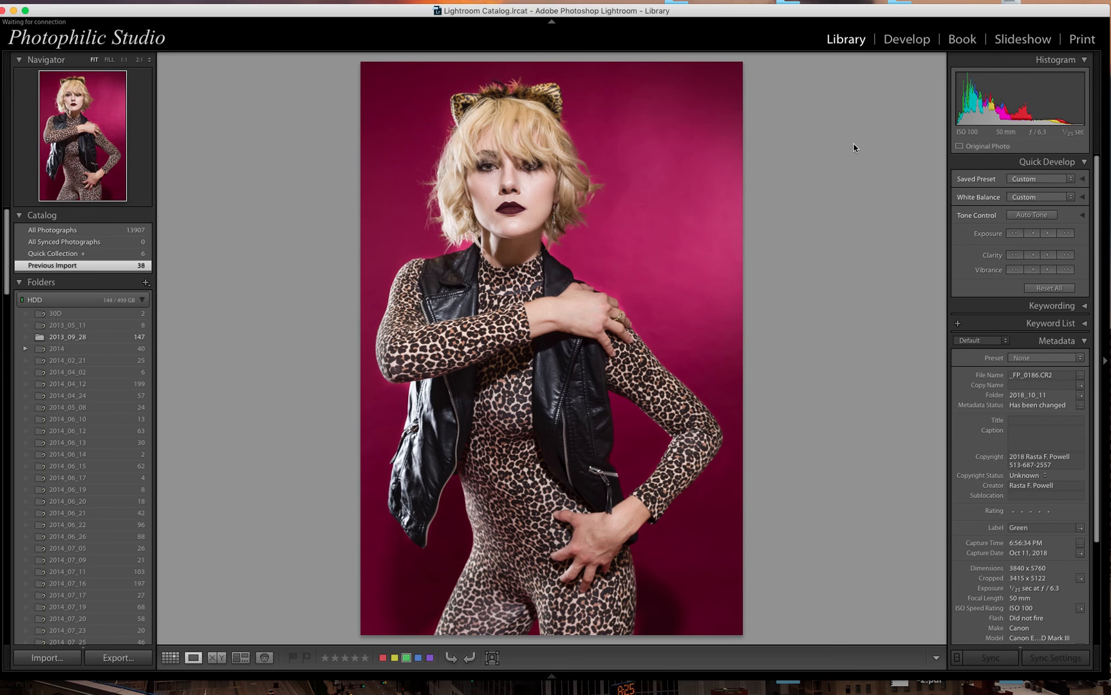
pyautogui.click(908, 40)
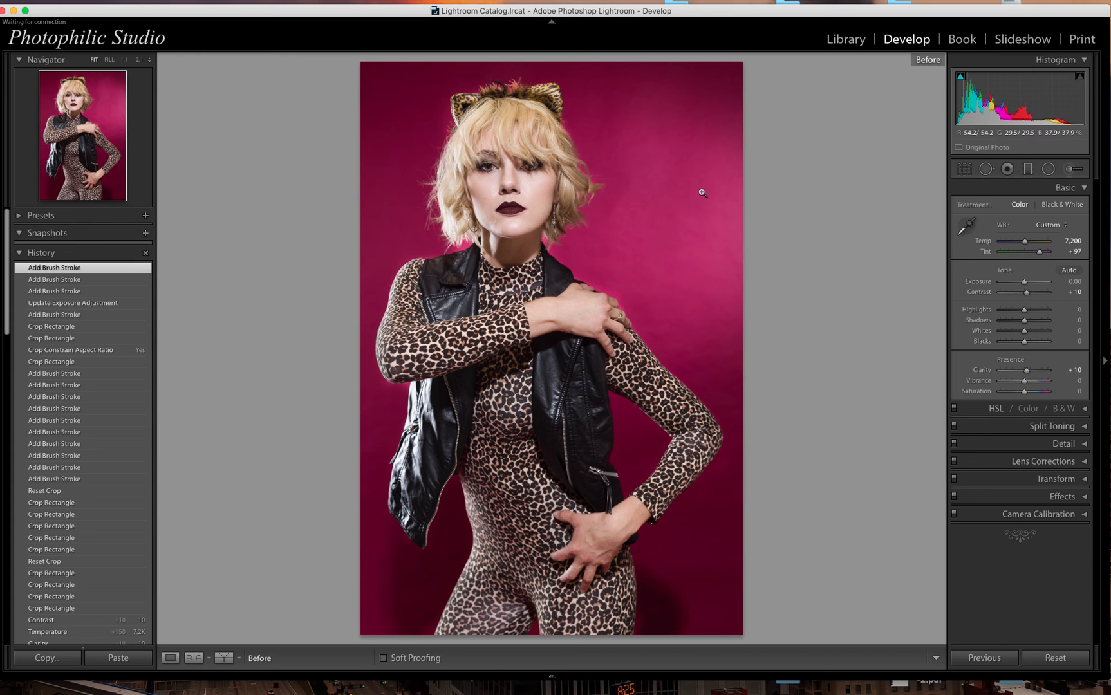
pyautogui.press('k')
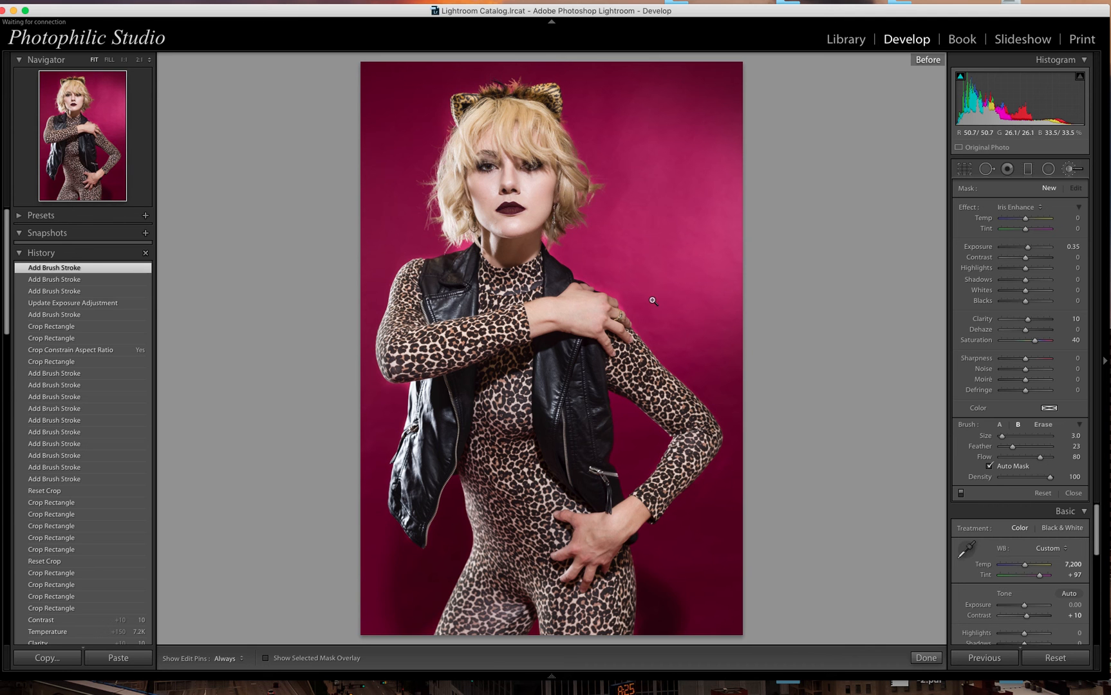
pyautogui.click(266, 658)
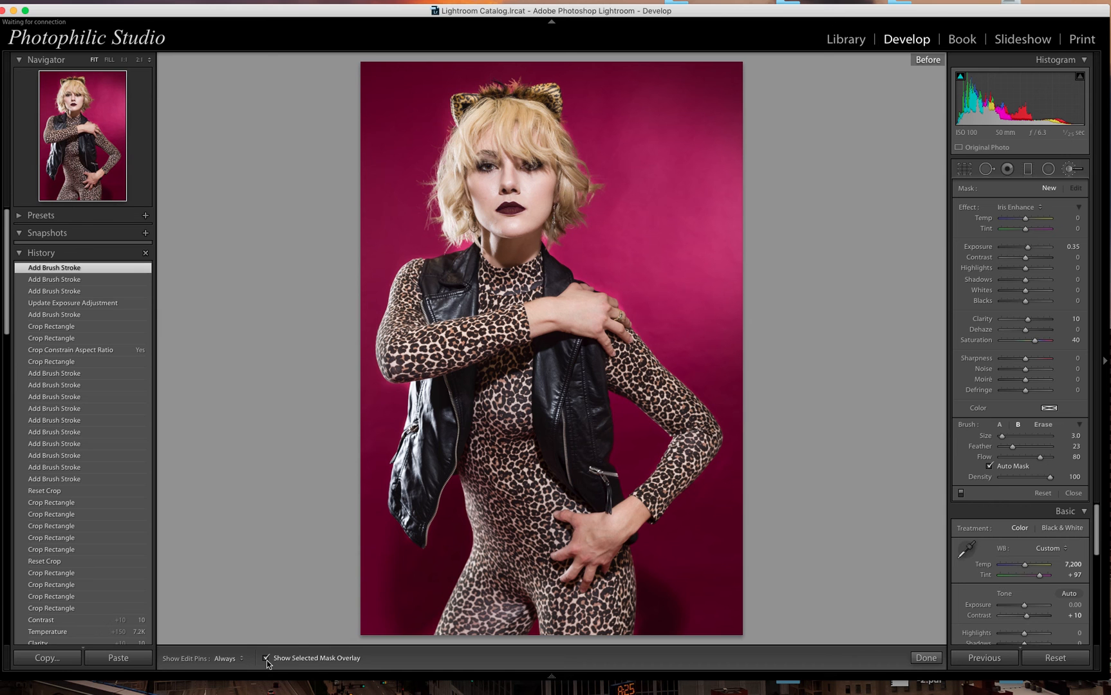
pyautogui.click(266, 658)
pyautogui.click(927, 658)
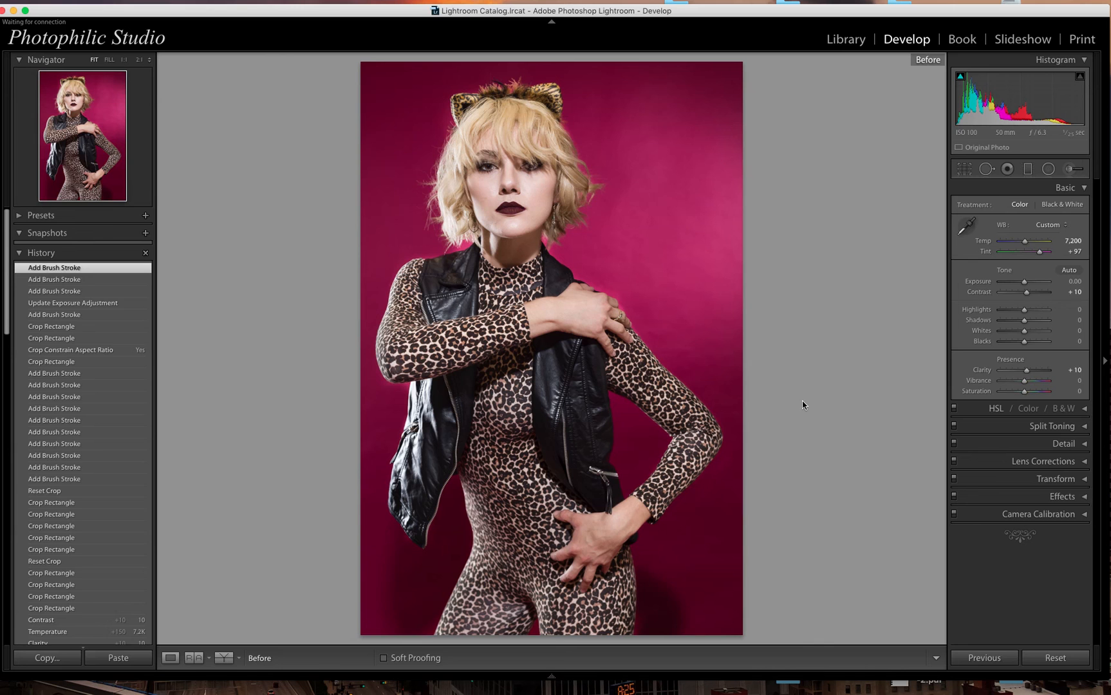
# - Show the retouched portrait in the Library module's Loupe view
pyautogui.press('e')
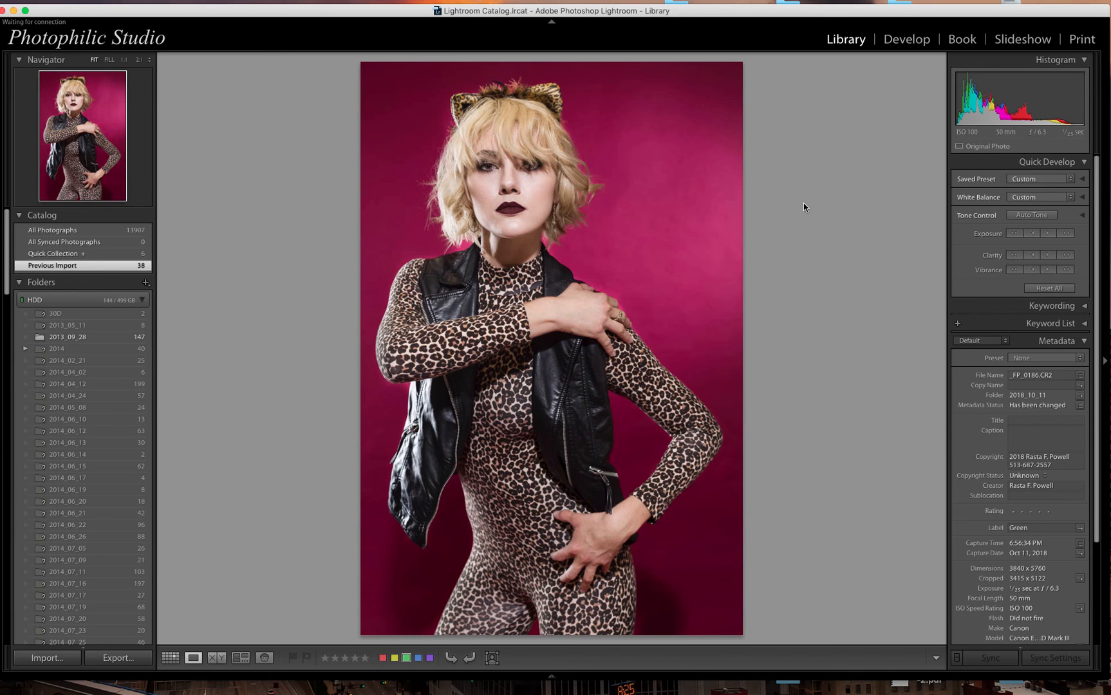